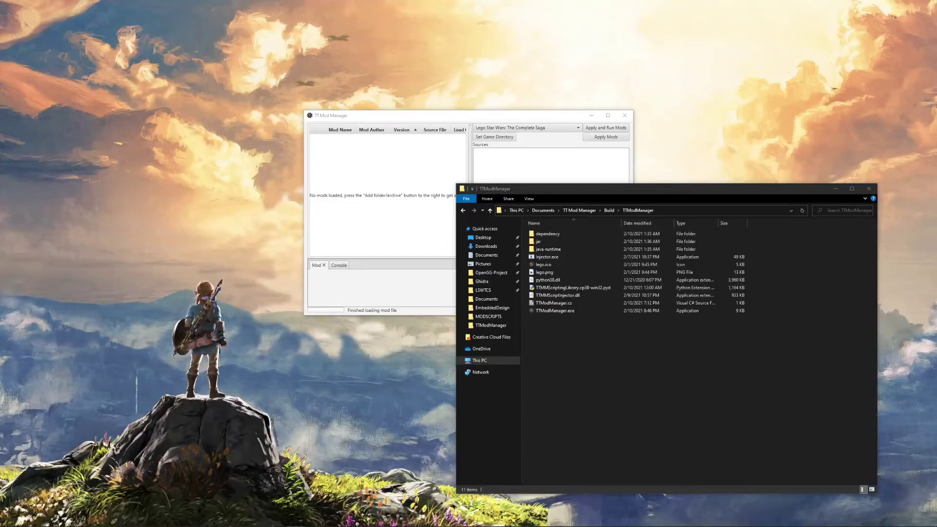
- Move the mod manager and file browser windows apart and widen the mod manager window
left_click(383, 215)
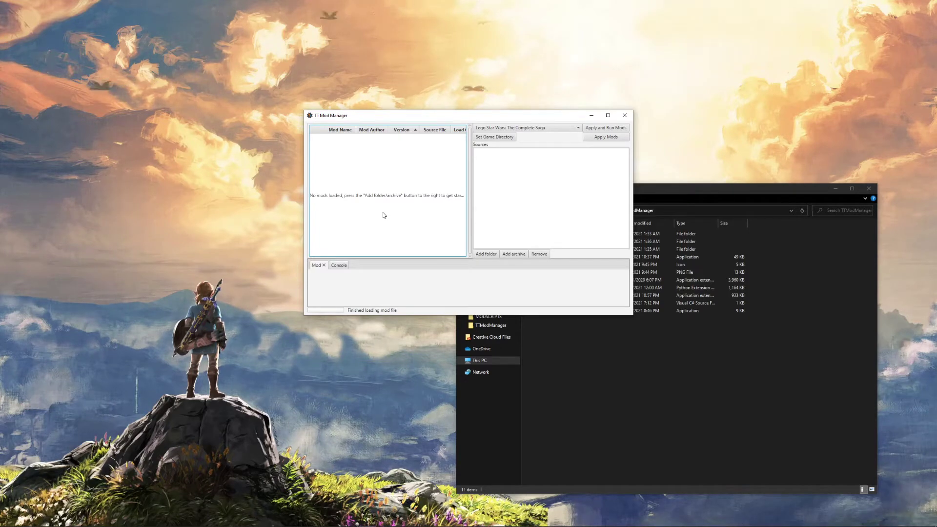
left_click_drag(377, 119, 192, 121)
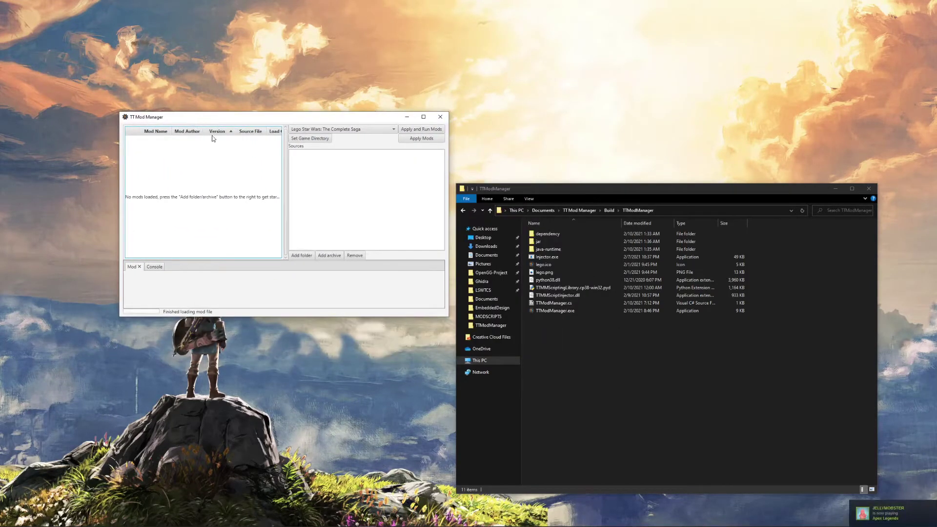
left_click_drag(547, 189, 675, 237)
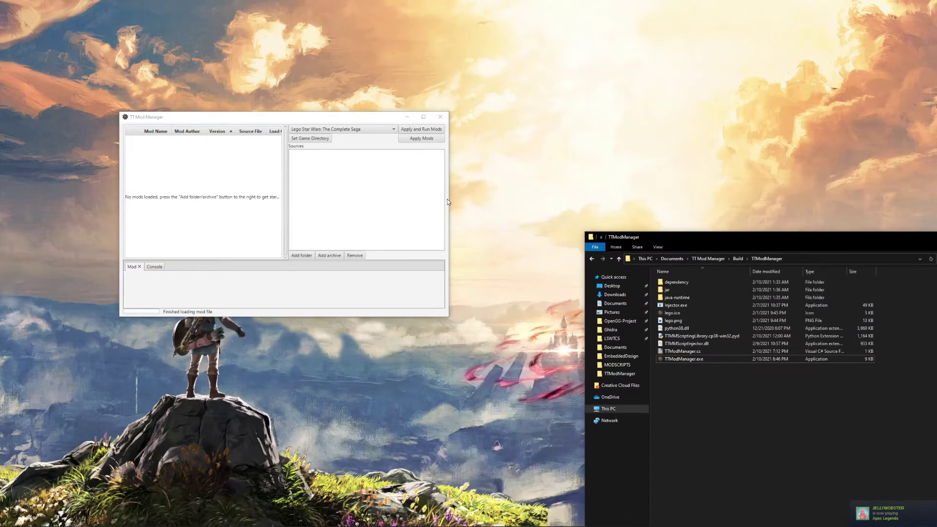
left_click_drag(448, 199, 555, 200)
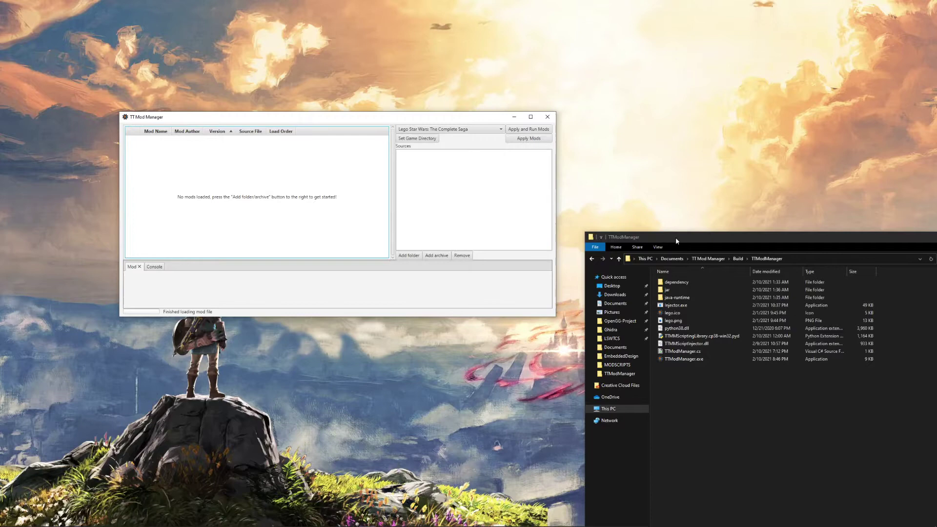
- Examine the Build folder in File Explorer, including the contents of TTModManager.zip and the extracted TTModManager folder
left_click_drag(675, 237, 366, 160)
left_click(428, 182)
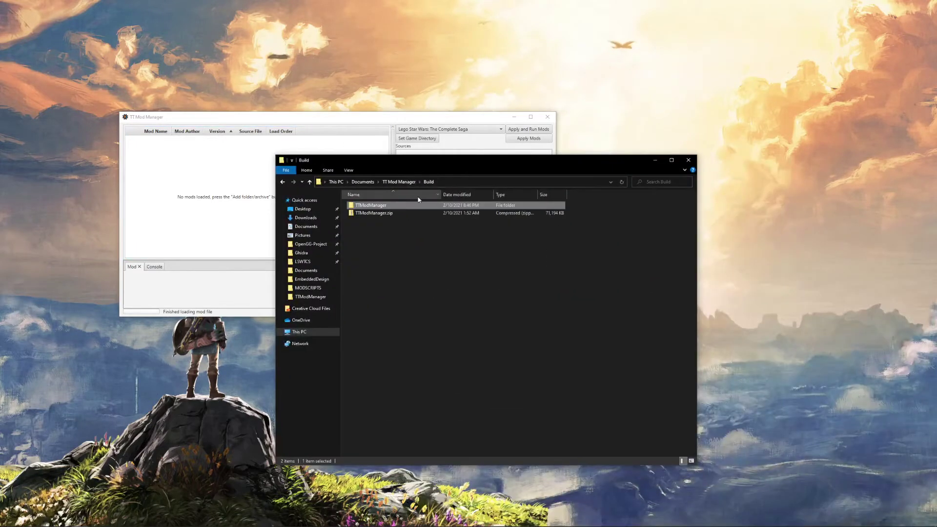
double_click(394, 213)
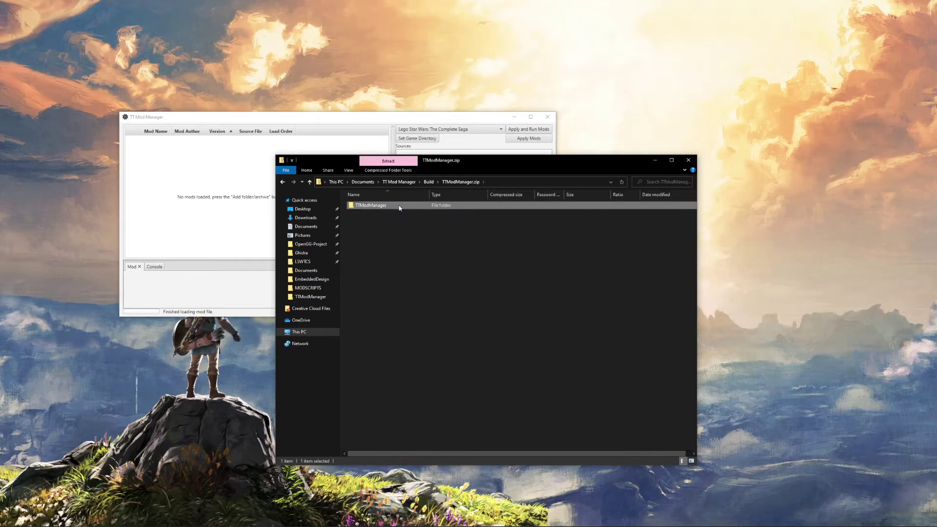
left_click(428, 181)
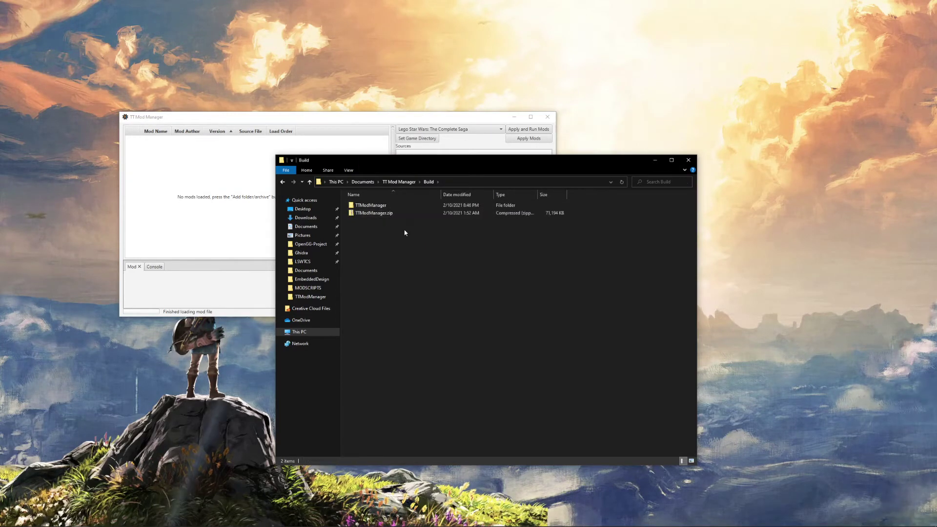
double_click(371, 205)
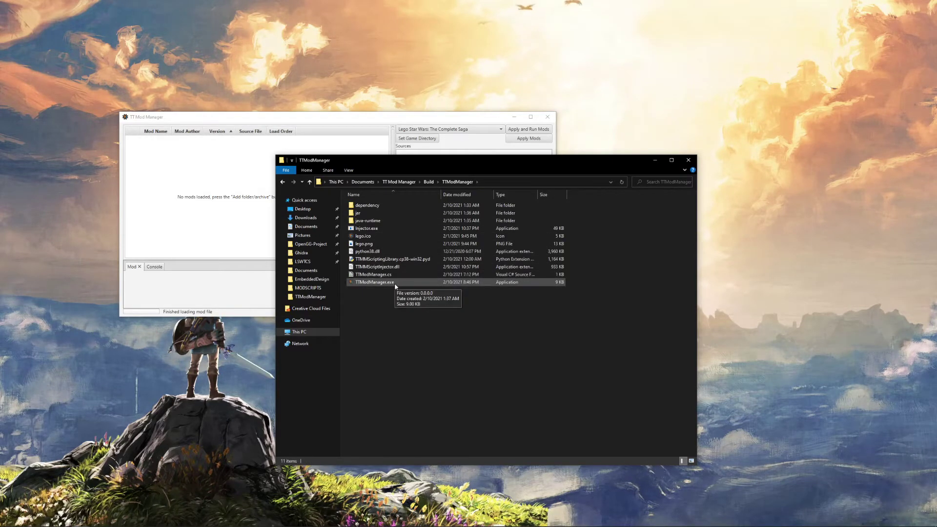
- Return to TT Mod Manager, start setting the game directory and browse to the PC folder in LSWTCS
left_click(224, 146)
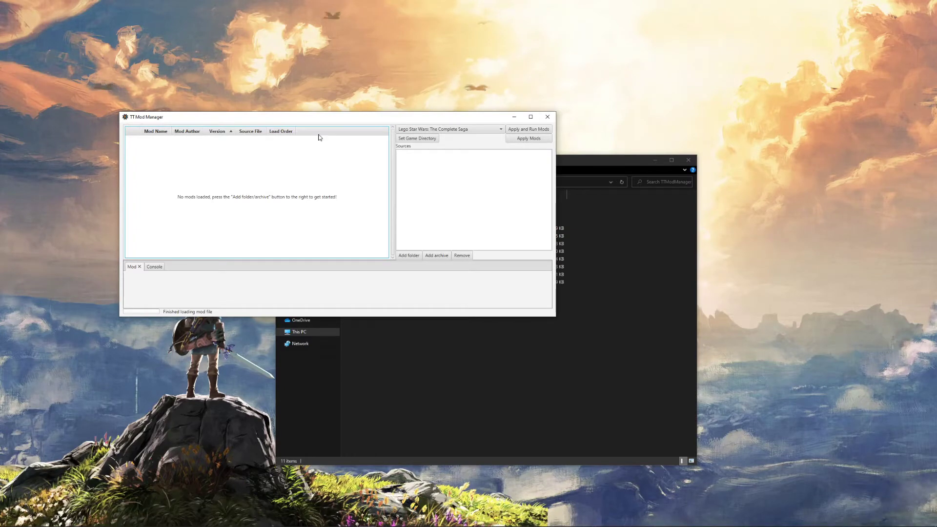
left_click_drag(324, 120, 420, 215)
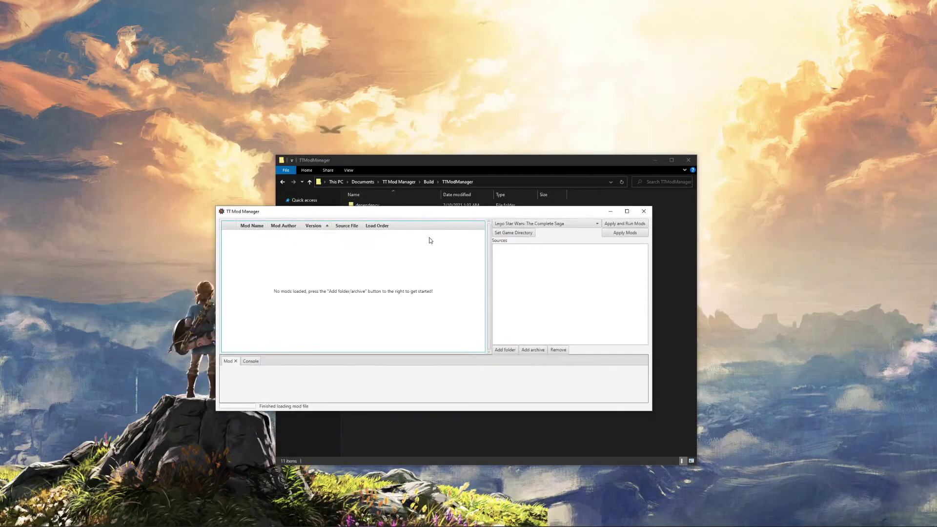
left_click(514, 233)
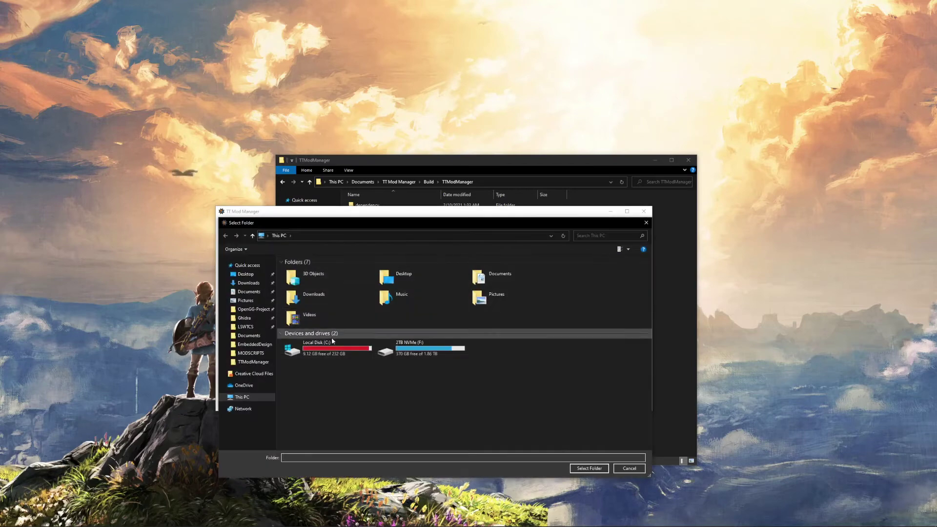
left_click(245, 326)
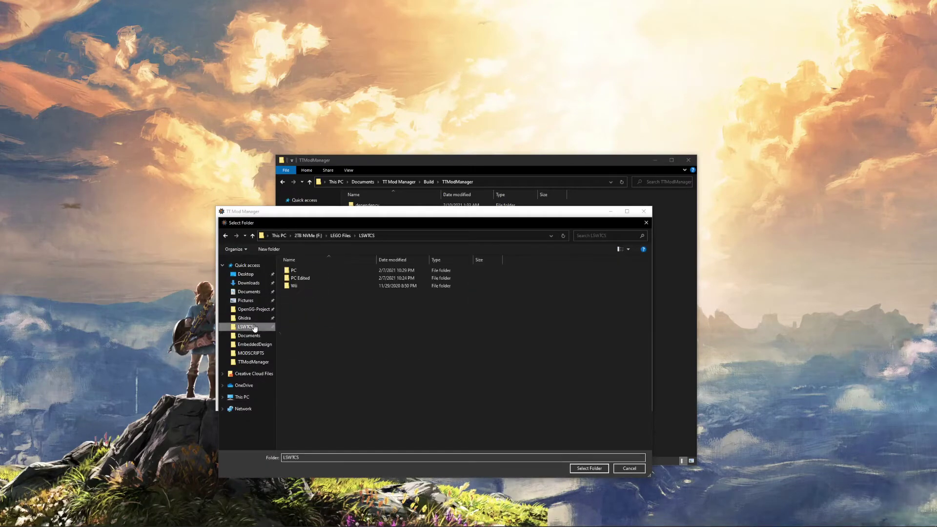
double_click(384, 271)
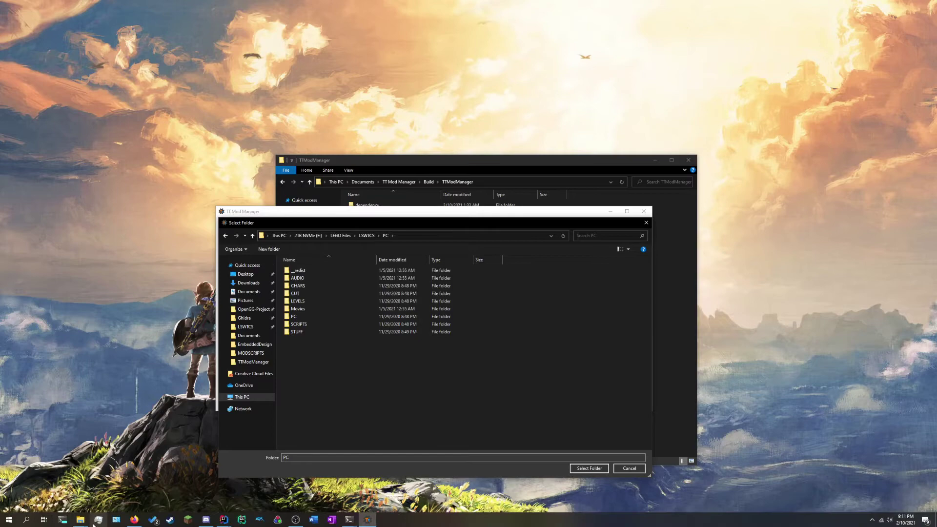
- Examine the packed files such as EPISODE_III.DAT and GAME.DAT in the Steam Lego Star Wars Saga folder in File Explorer
mouse_move(80, 519)
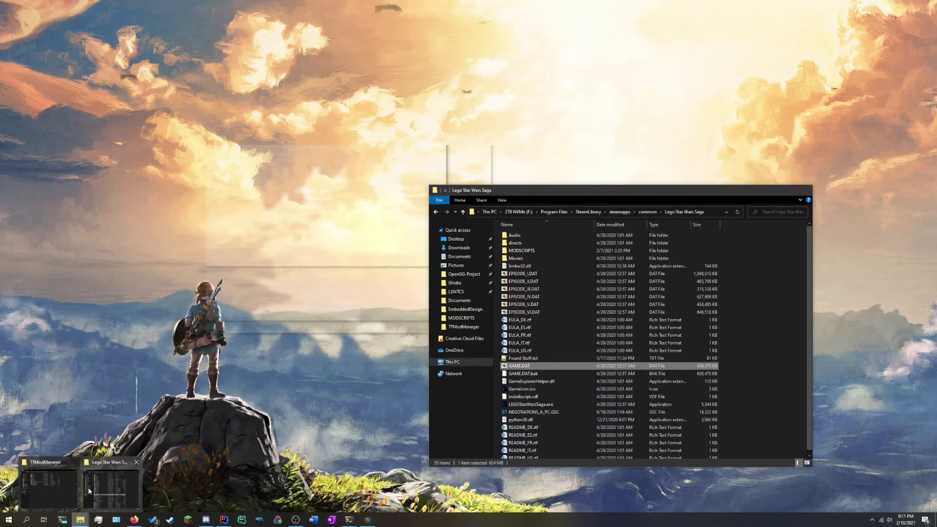
left_click(89, 490)
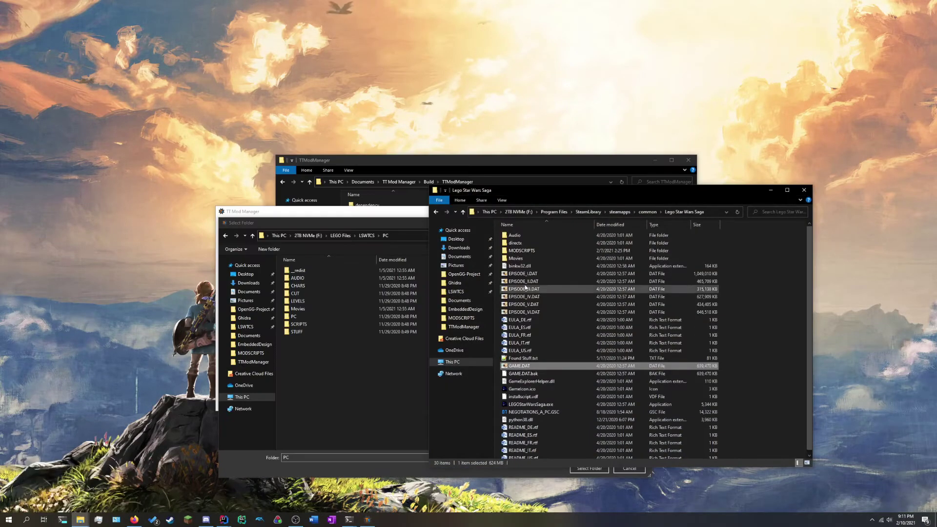
left_click_drag(523, 193, 334, 197)
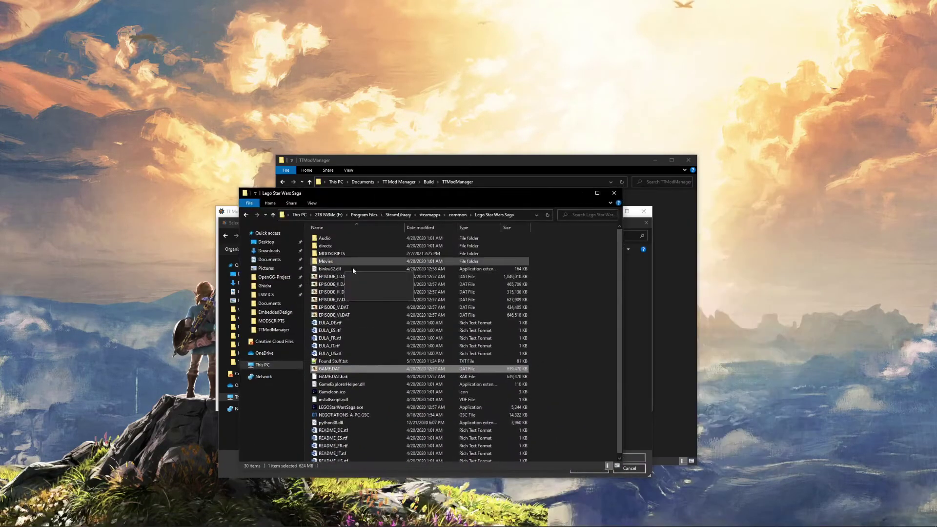
left_click(336, 292)
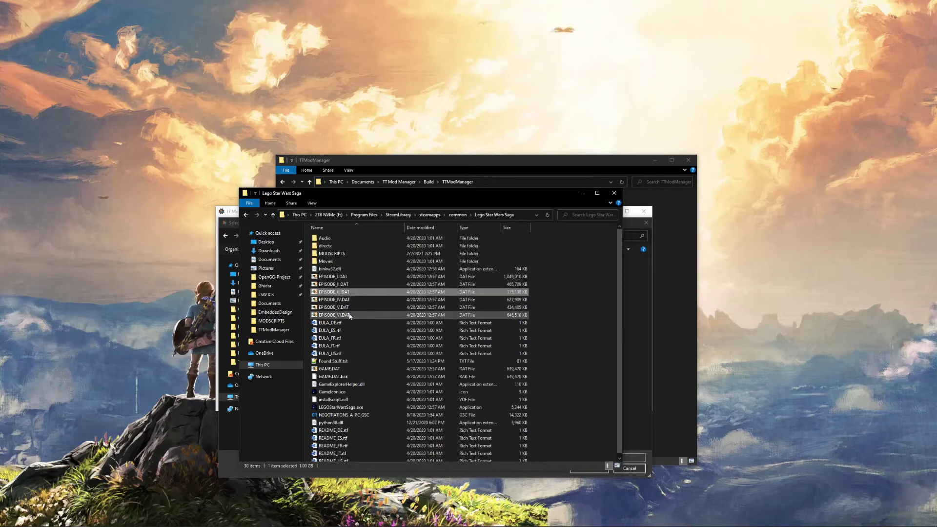
left_click(346, 369)
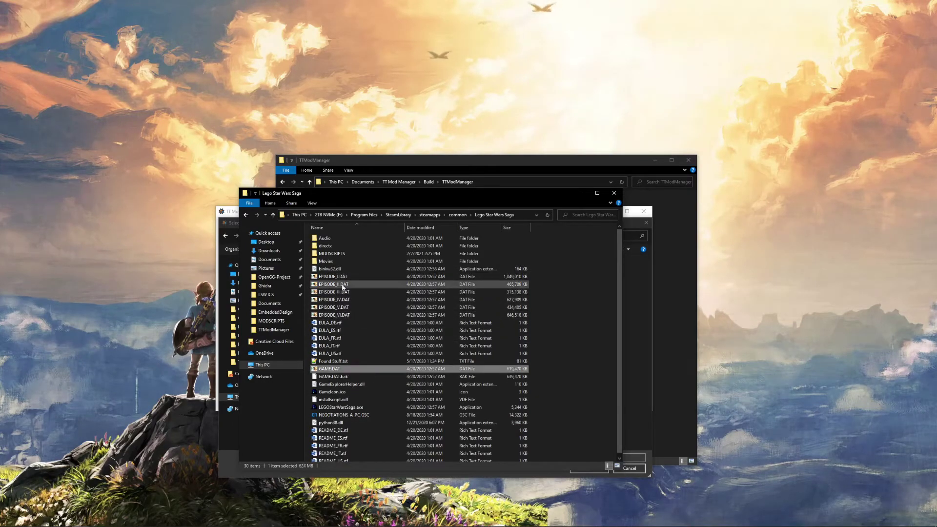
left_click_drag(390, 193, 679, 190)
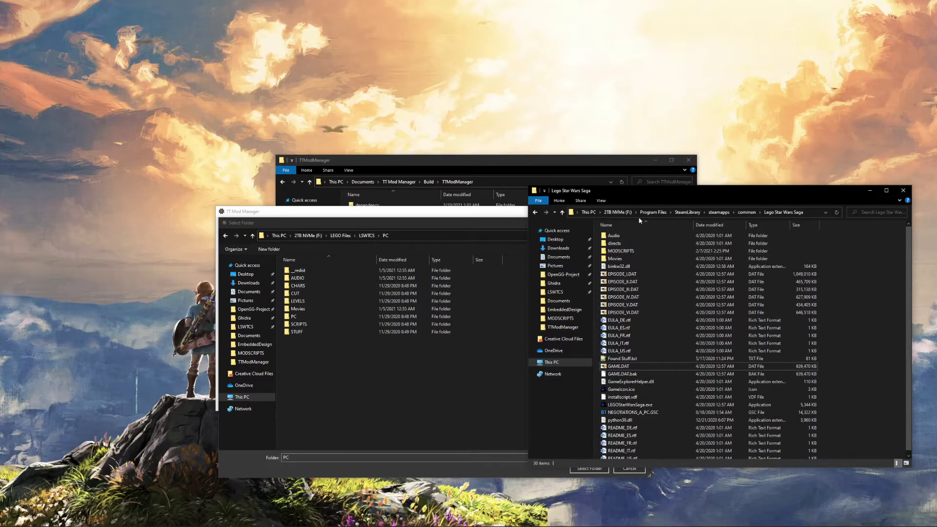
- Examine the extracted game files in LEGO Files\LSWTCS\PC on the F: drive, and close that file browser window
left_click(617, 211)
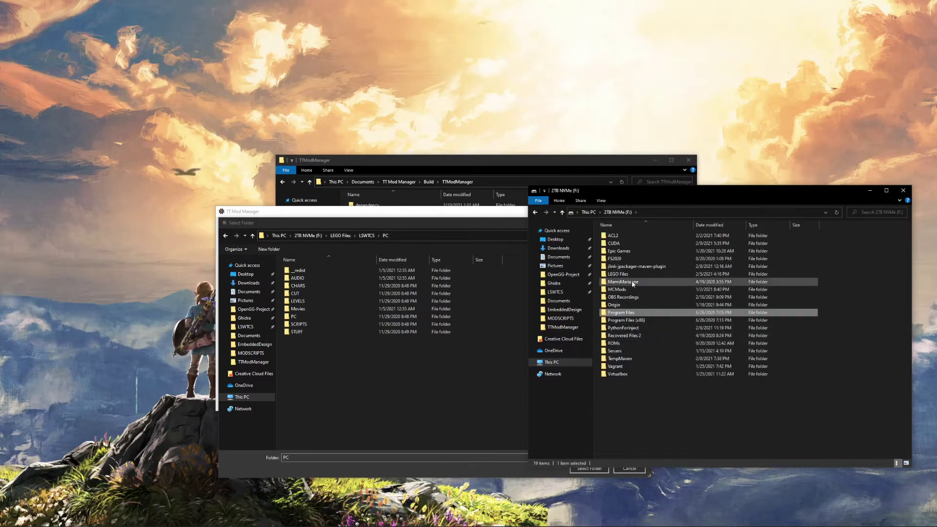
double_click(622, 273)
double_click(629, 266)
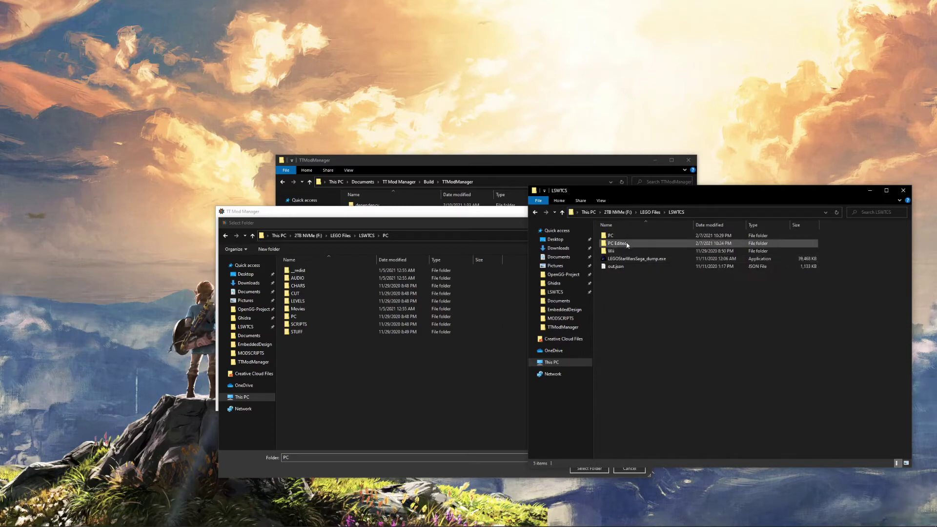
double_click(622, 237)
double_click(629, 192)
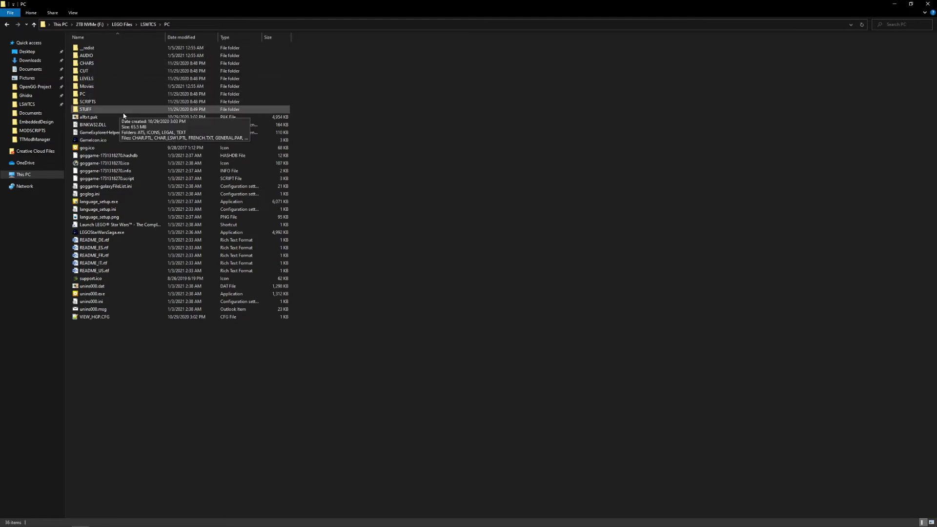
left_click(927, 4)
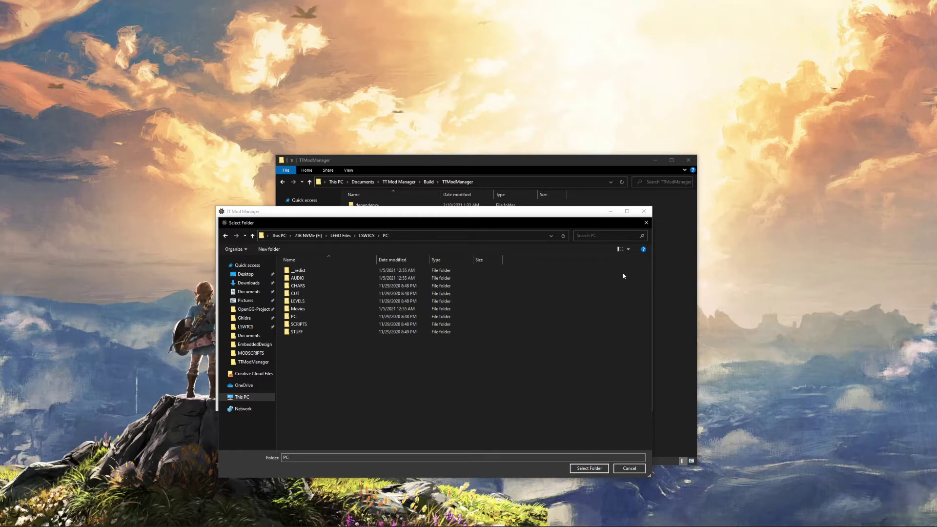
- Choose the PC folder inside LEGO Files\LSWTCS as the game directory for Lego Star Wars: The Complete Saga
left_click(367, 235)
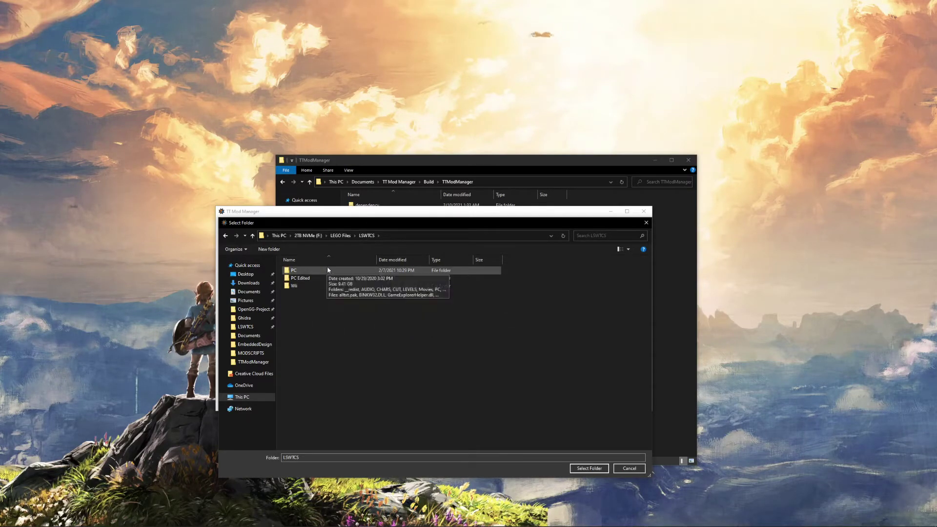
double_click(320, 272)
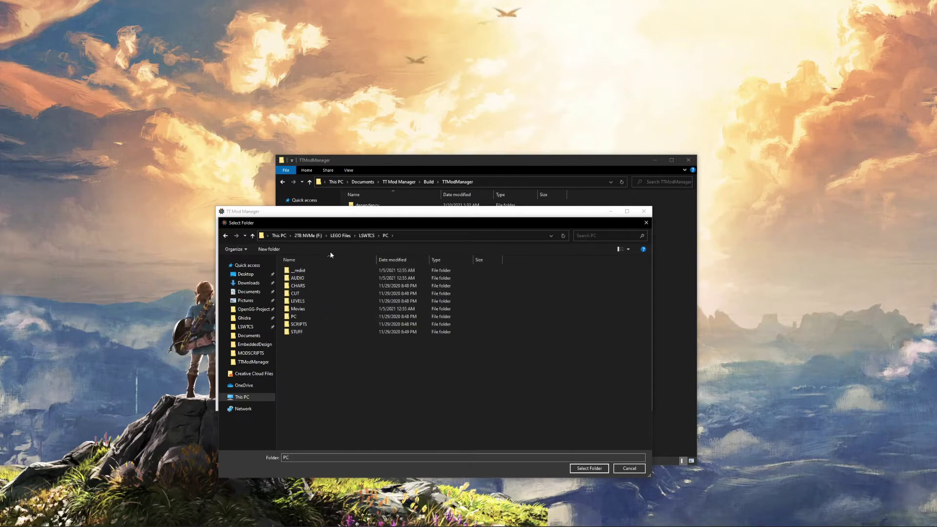
left_click(366, 235)
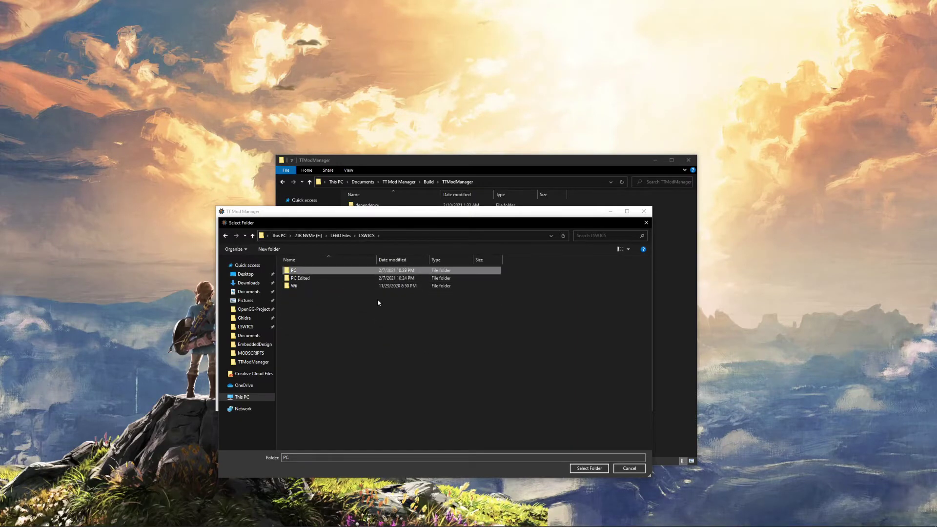
left_click(589, 468)
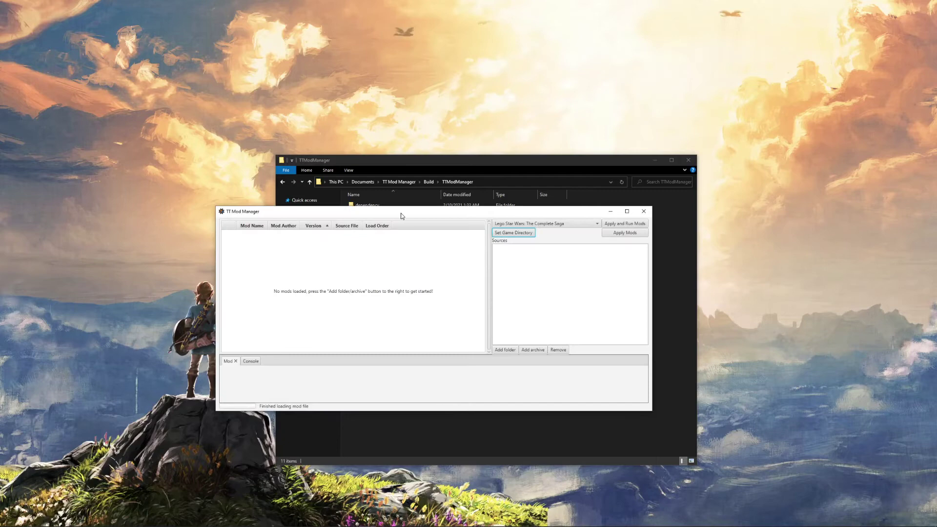
- Add the folder F:\LEGO Files\LegoMods\SampleMod as a mod source and select it in the sources list
left_click_drag(401, 215, 404, 217)
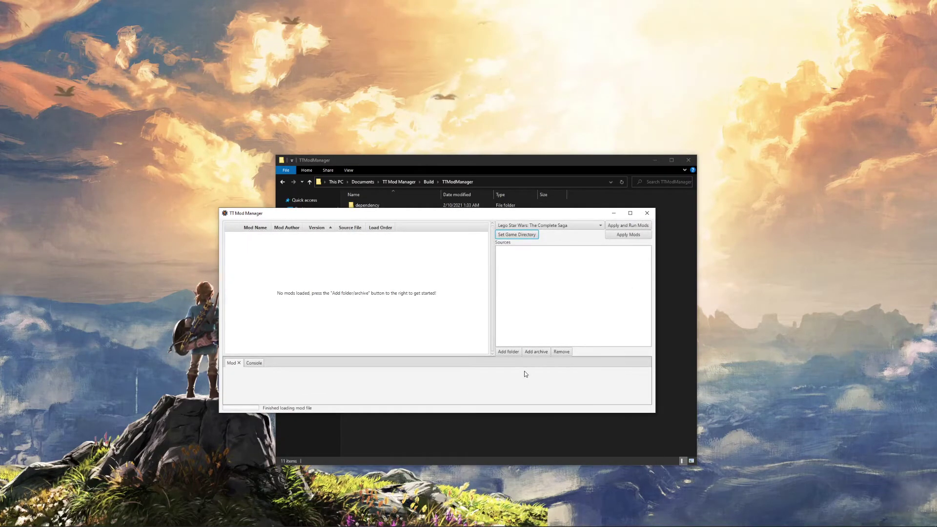
left_click(507, 351)
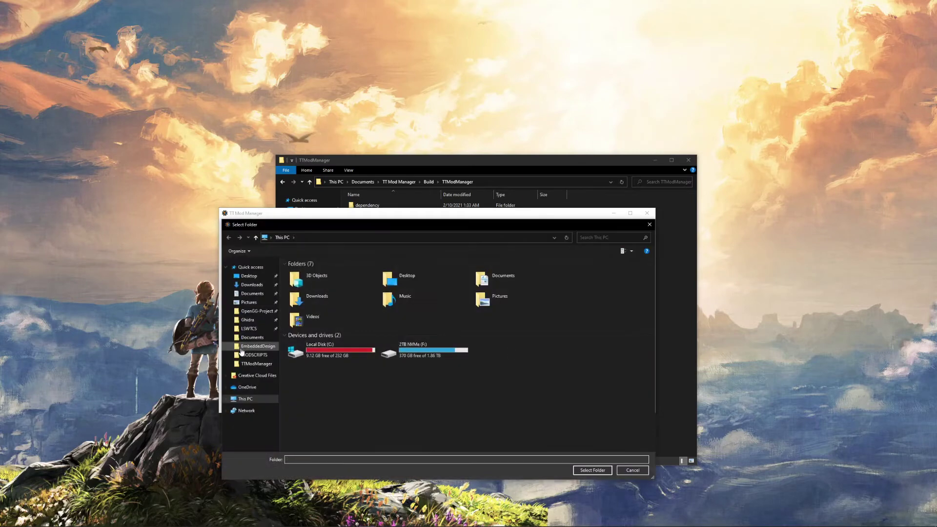
double_click(415, 349)
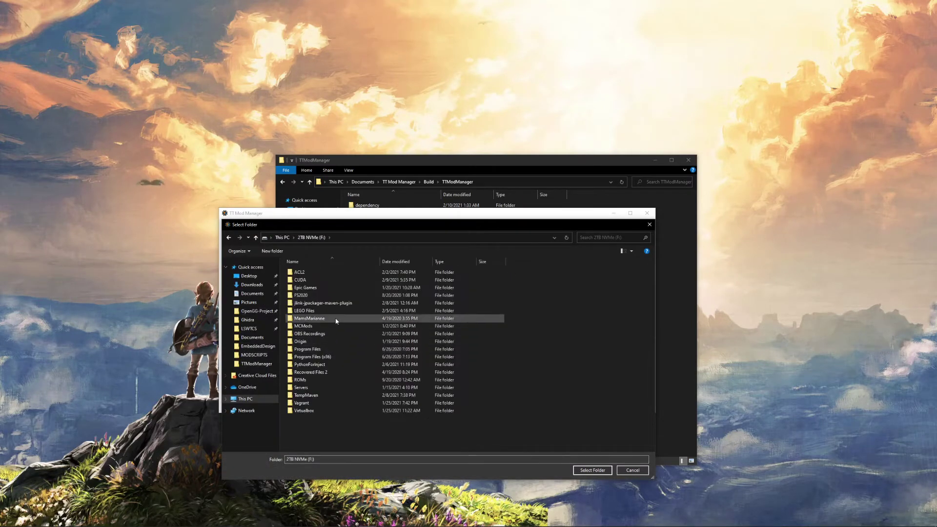
double_click(324, 311)
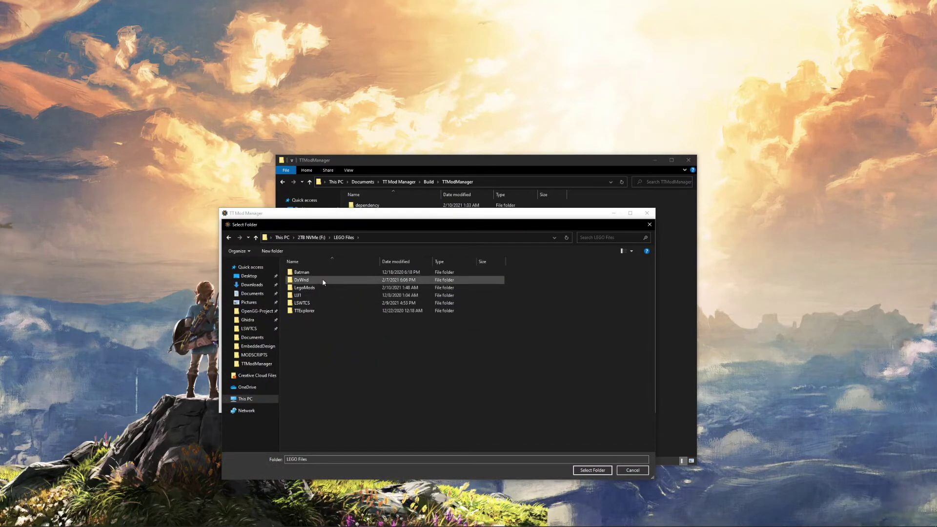
double_click(315, 287)
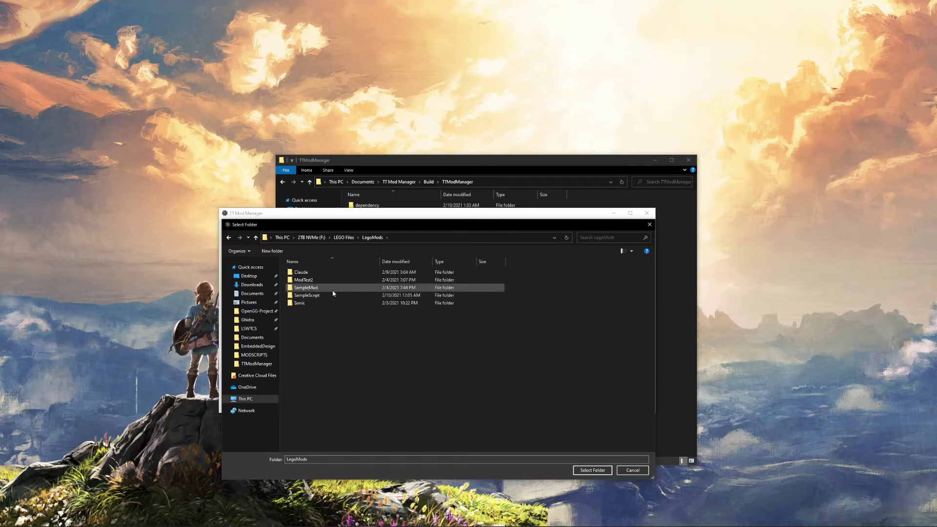
left_click(333, 289)
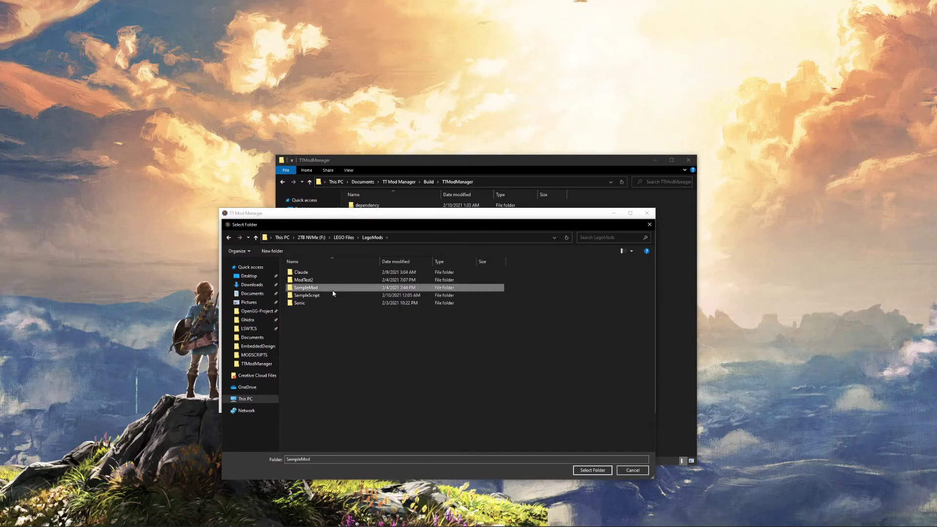
left_click(593, 469)
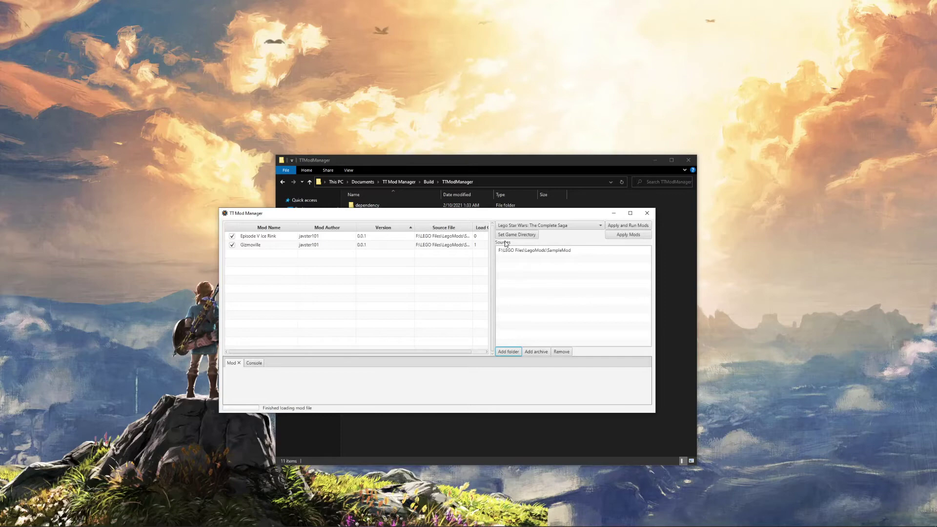
left_click(572, 251)
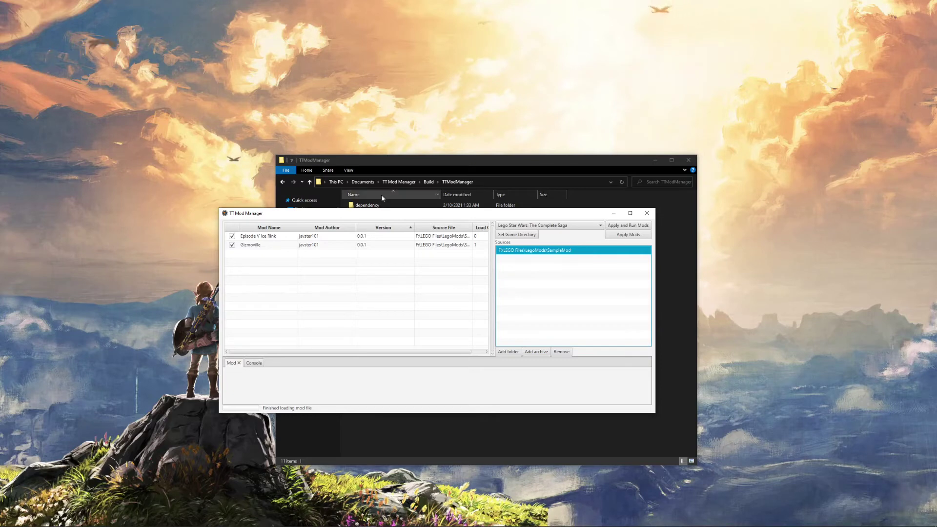
- View the descriptions of the Episode V Ice Rink and Gizmoville mods loaded from the SampleMod source
left_click(263, 236)
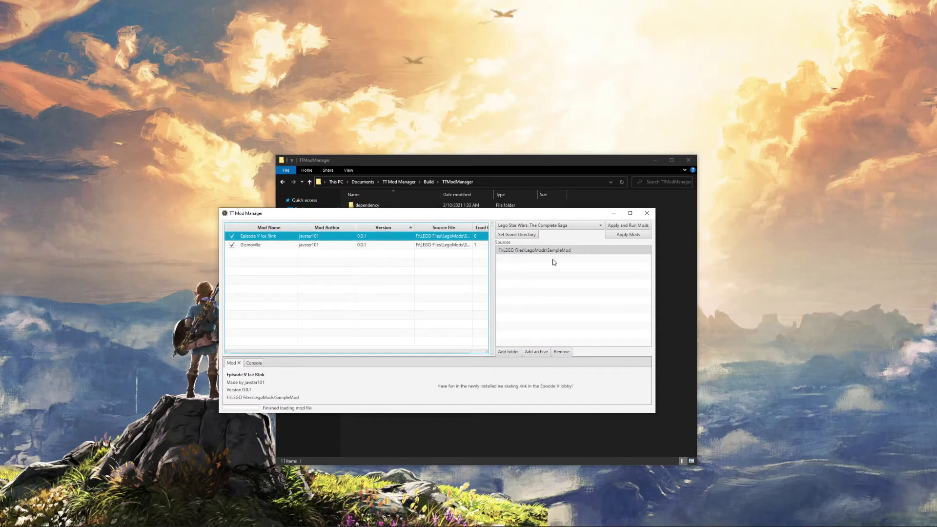
left_click(568, 252)
left_click(408, 305)
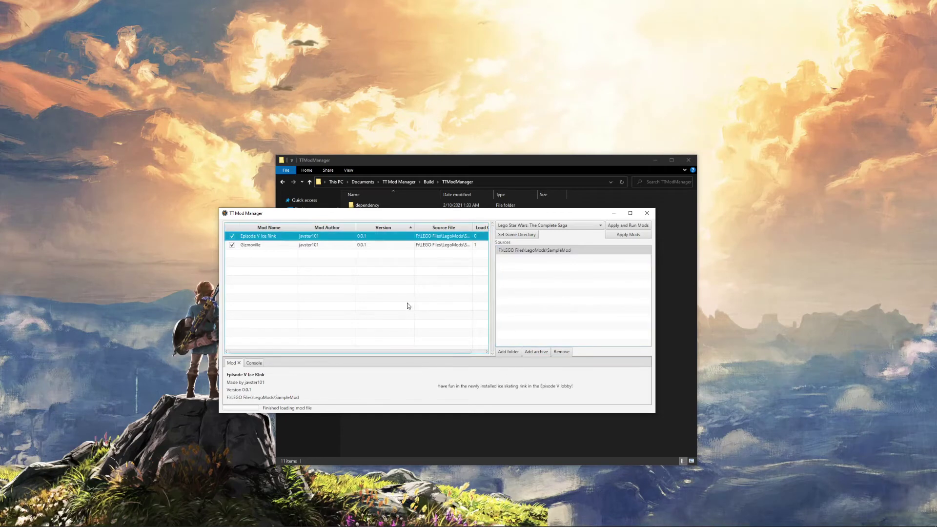
left_click(369, 246)
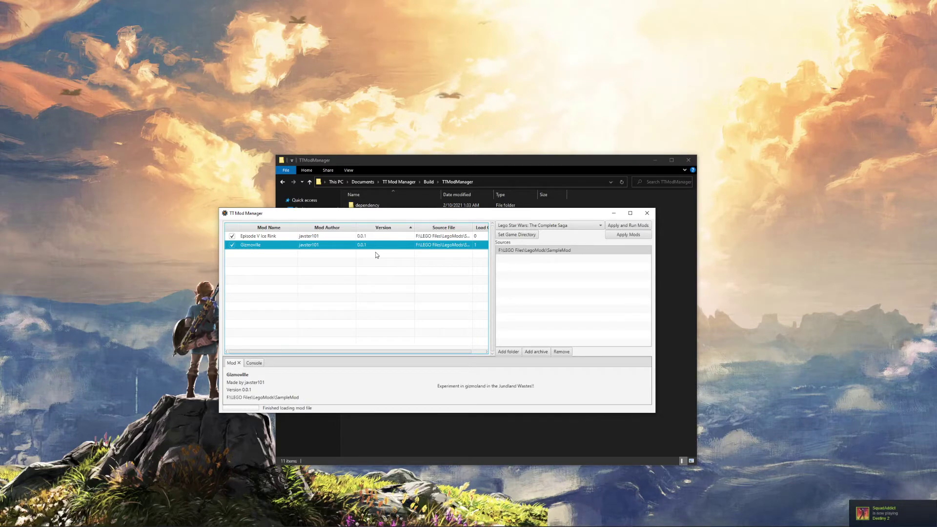
- Add the folder F:\LEGO Files\LegoMods\Sonic as a mod source and agree to load its Reloaded II Redirector mods
left_click(507, 352)
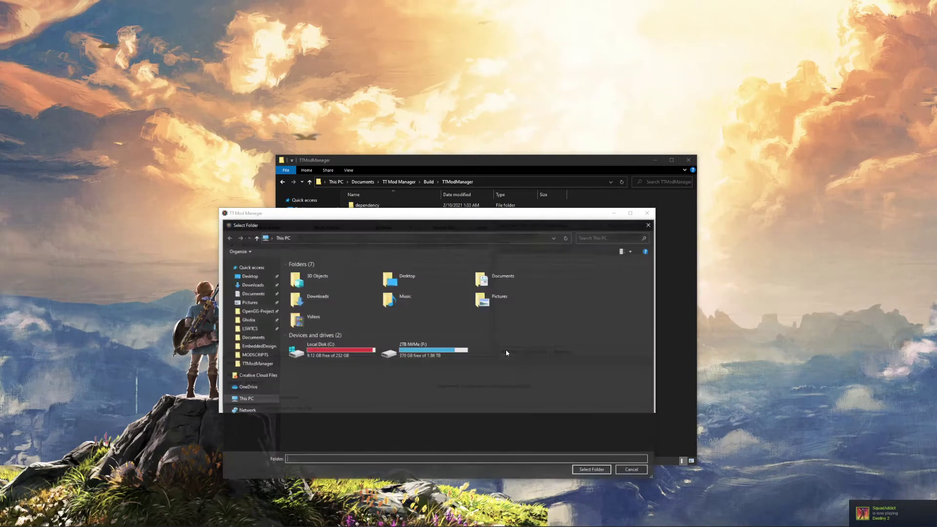
left_click(249, 294)
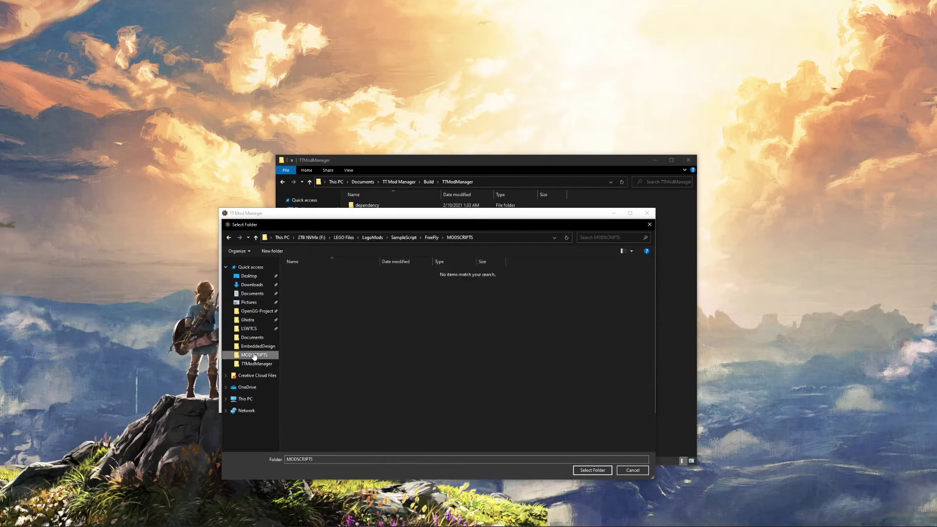
key("alt+Up")
key("alt+Up")
key("alt+Up")
key("alt+Up")
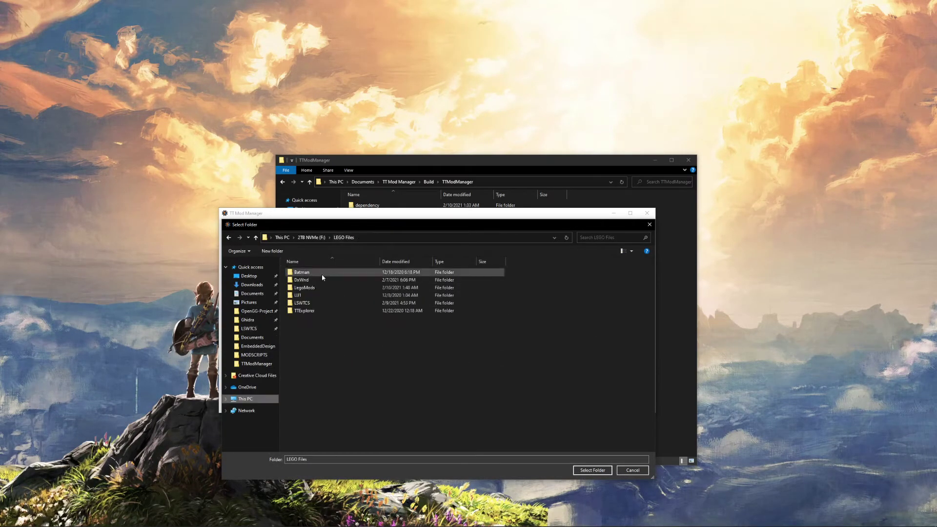
double_click(314, 288)
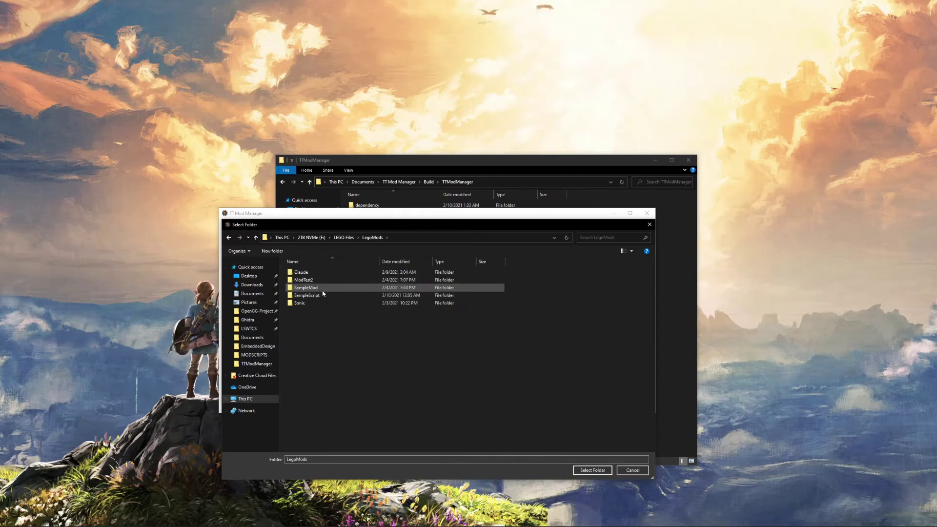
left_click(310, 303)
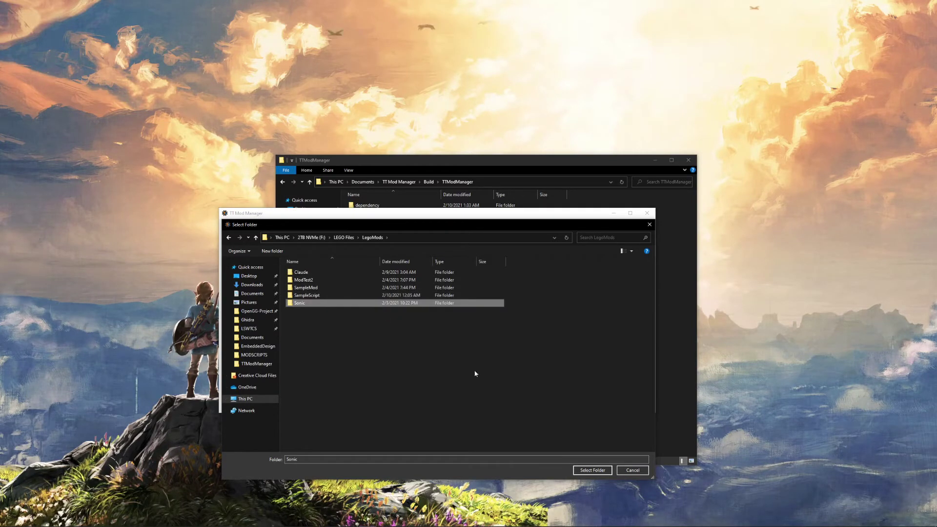
left_click(591, 470)
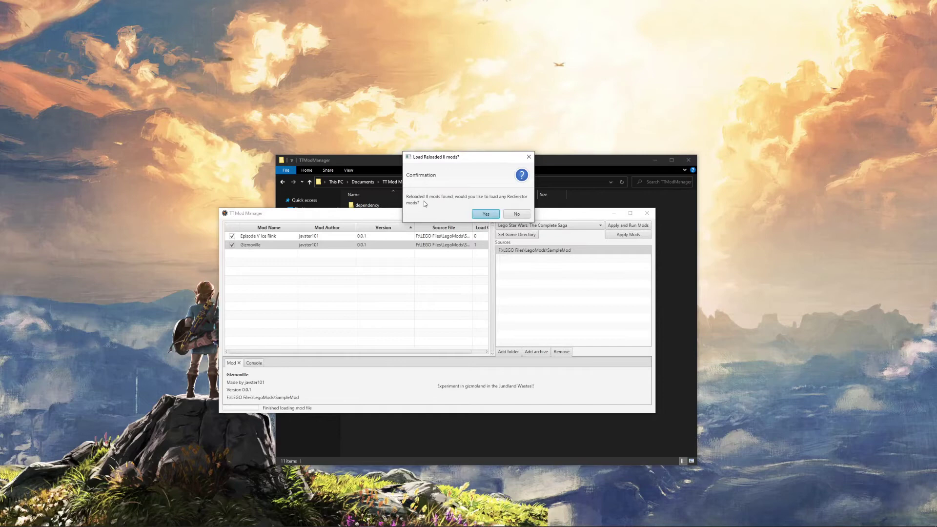
left_click(486, 214)
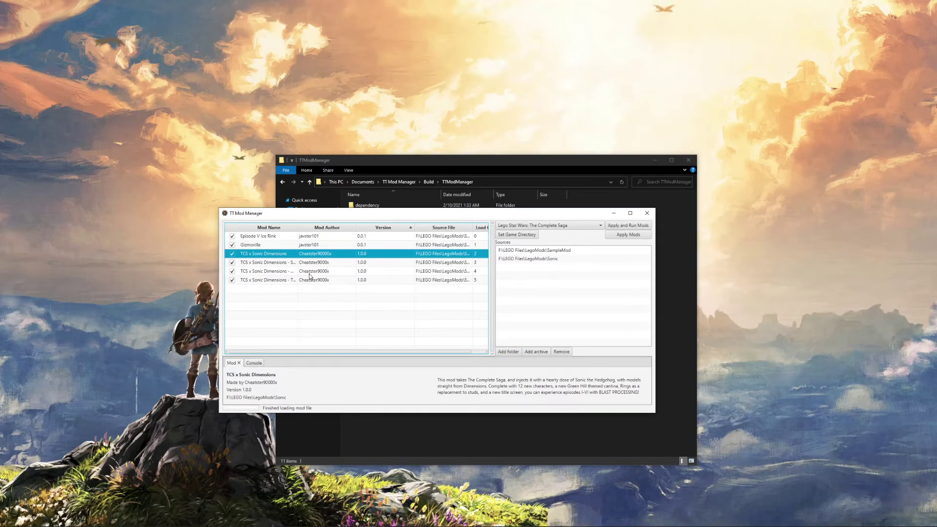
- Widen the Mod Name column, disable the Super Sonic and Tornado visibility plugins, and leave the Miles 'Tails' Prower Name Plugin enabled
left_click_drag(297, 226, 309, 225)
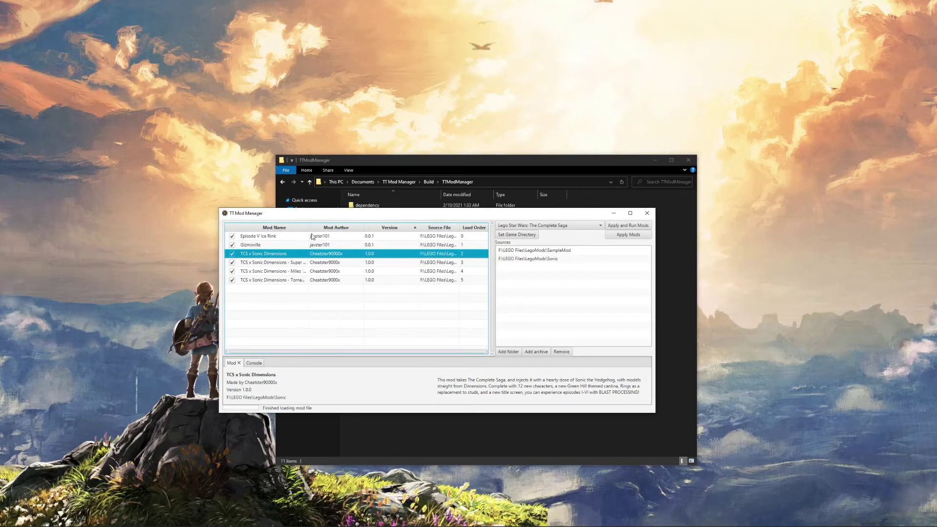
left_click(232, 262)
left_click(232, 271)
left_click(238, 272)
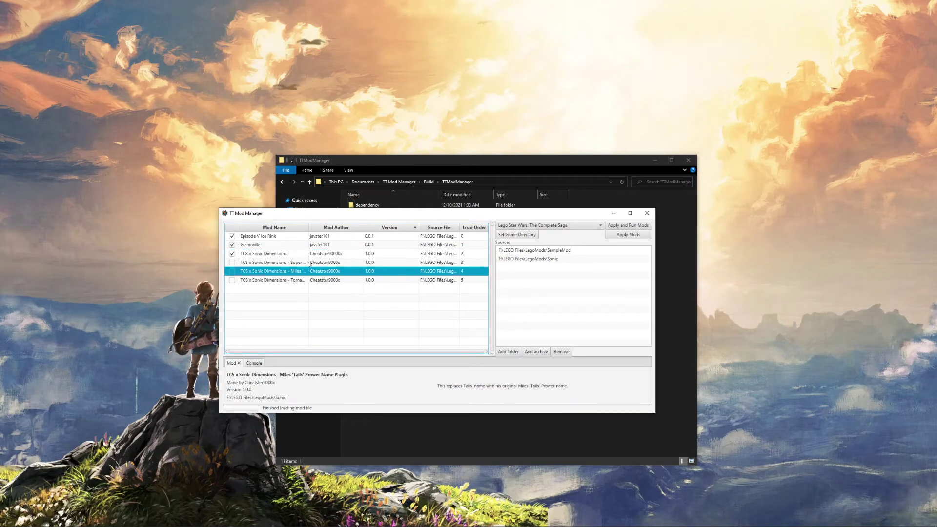
left_click(232, 270)
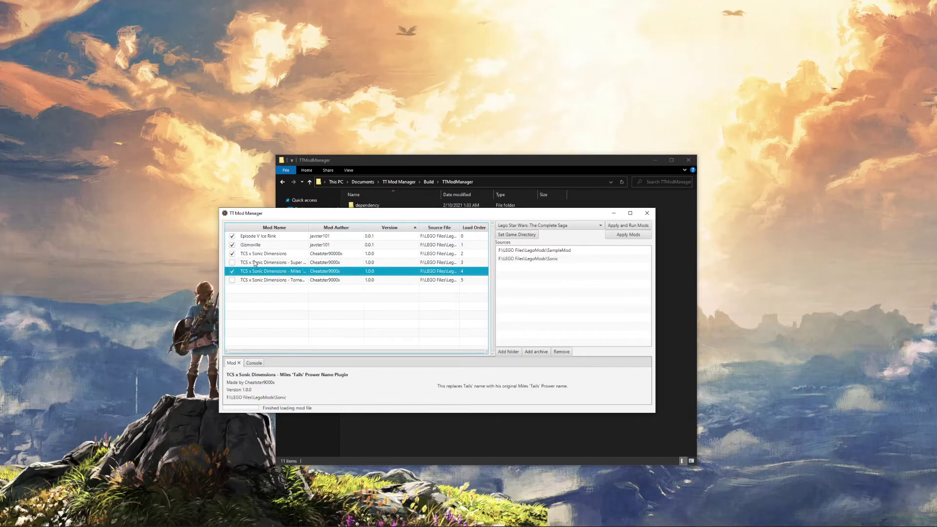
- Disable the base TCS x Sonic Dimensions mod and enable it again
left_click(267, 253)
left_click(232, 253)
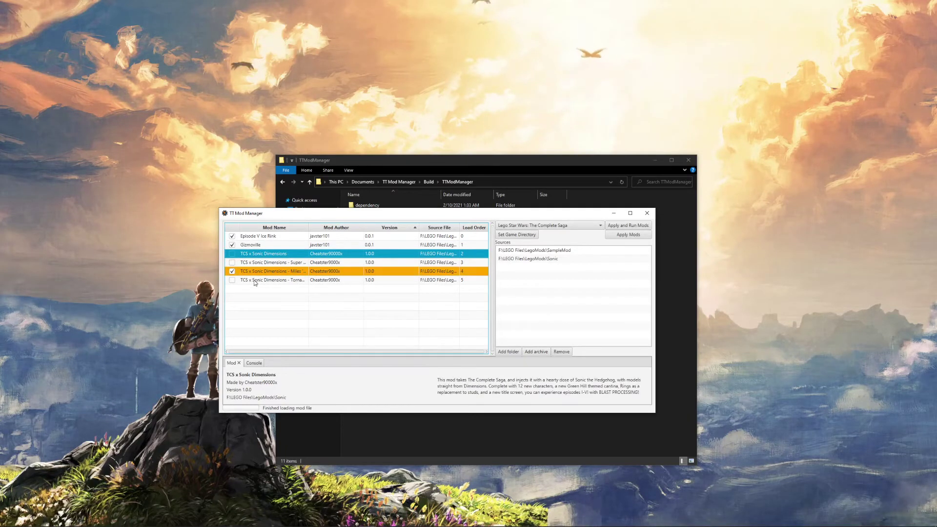
left_click(232, 254)
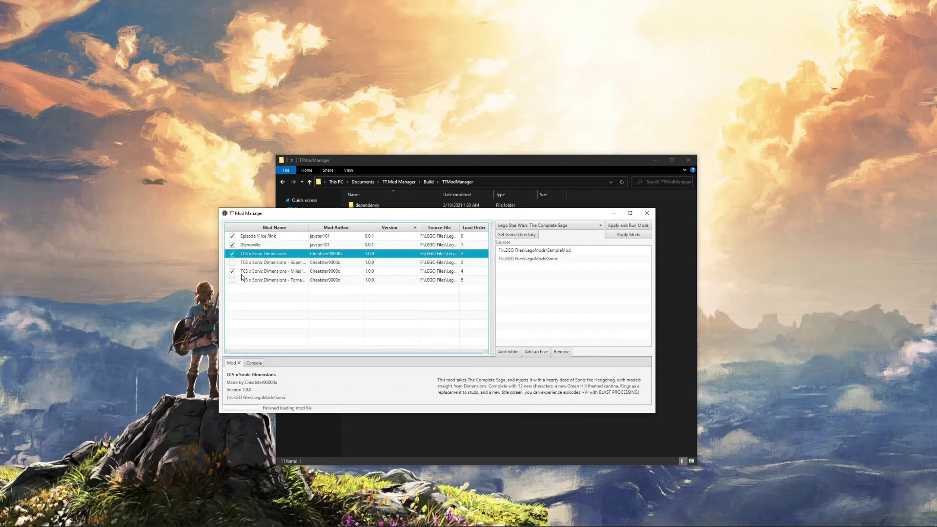
- Add the archive SampleScript.zip from LEGO Files\LegoMods as a mod source and select its Position Save/Load mod
left_click(535, 352)
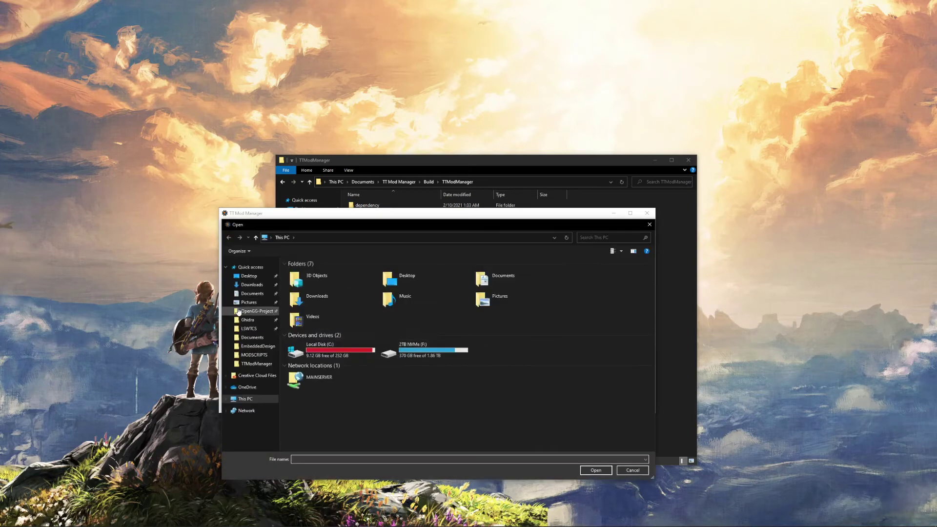
left_click(249, 329)
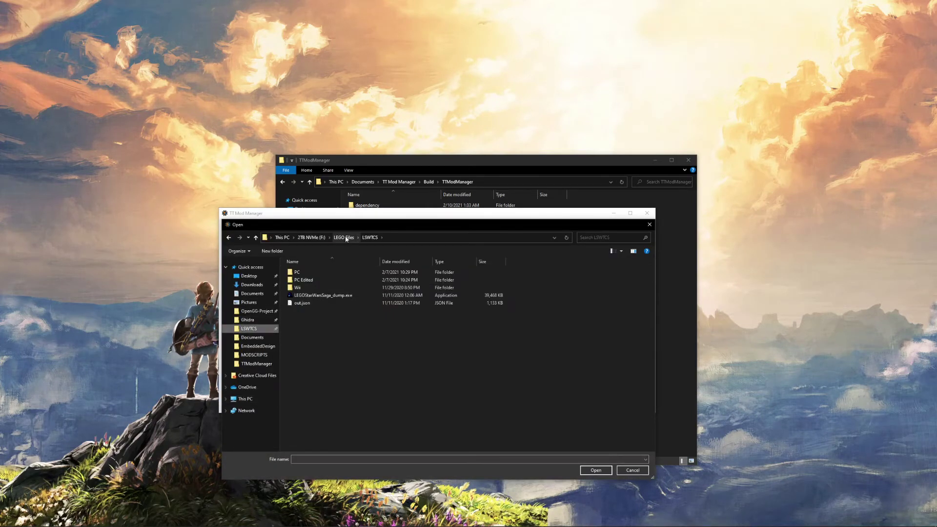
left_click(343, 237)
double_click(318, 288)
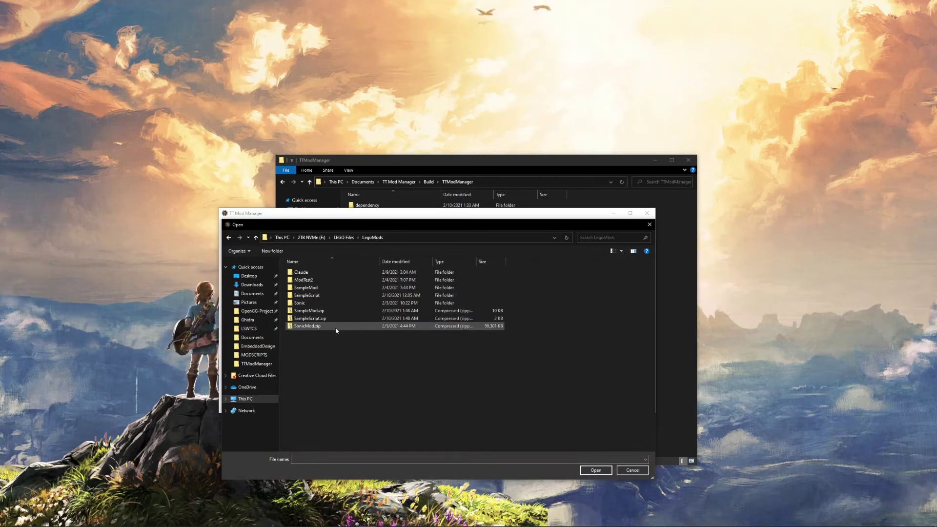
left_click(342, 318)
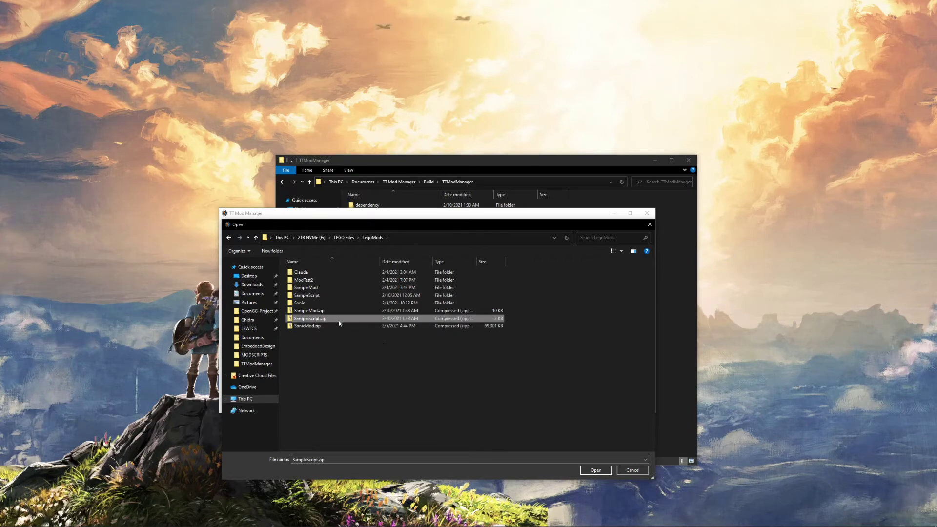
left_click(594, 469)
left_click(281, 300)
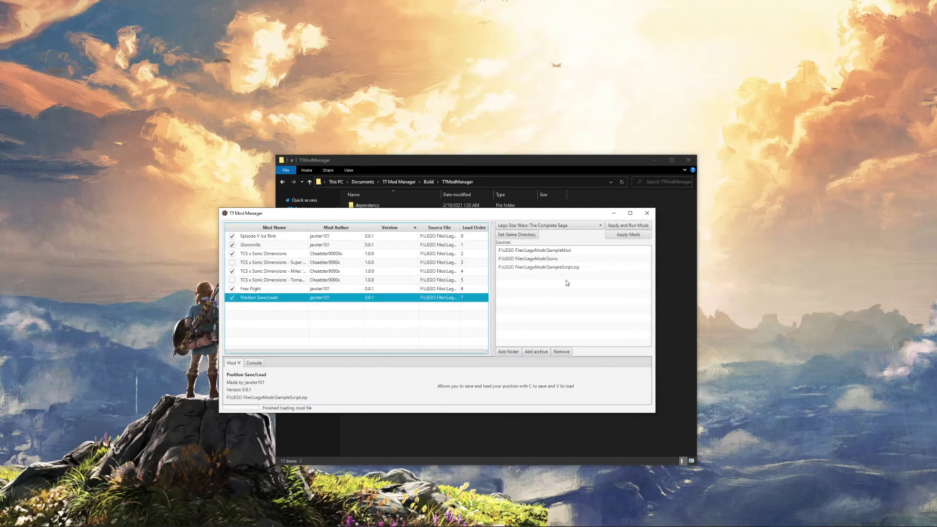
- Widen the Mod Name column and narrow the Mod Author and Version columns to make room for full mod names and source paths
left_click(548, 266)
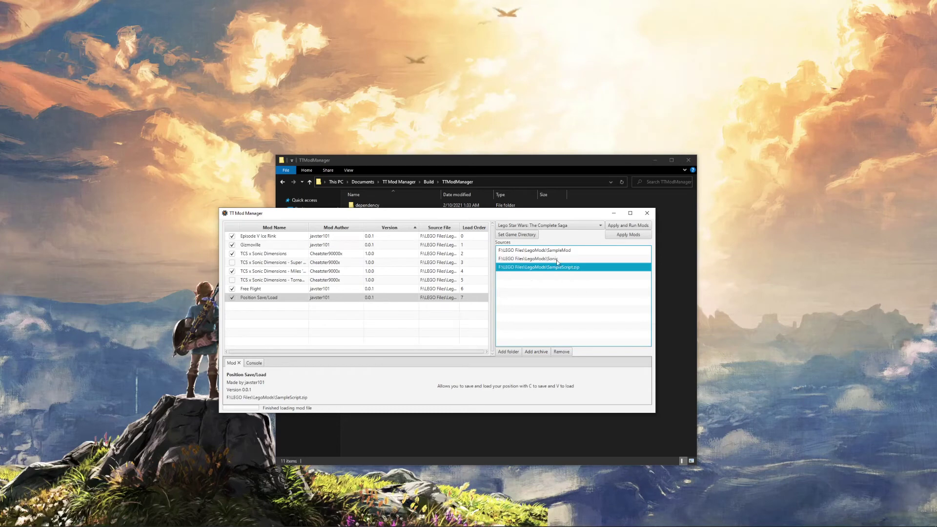
key("Up")
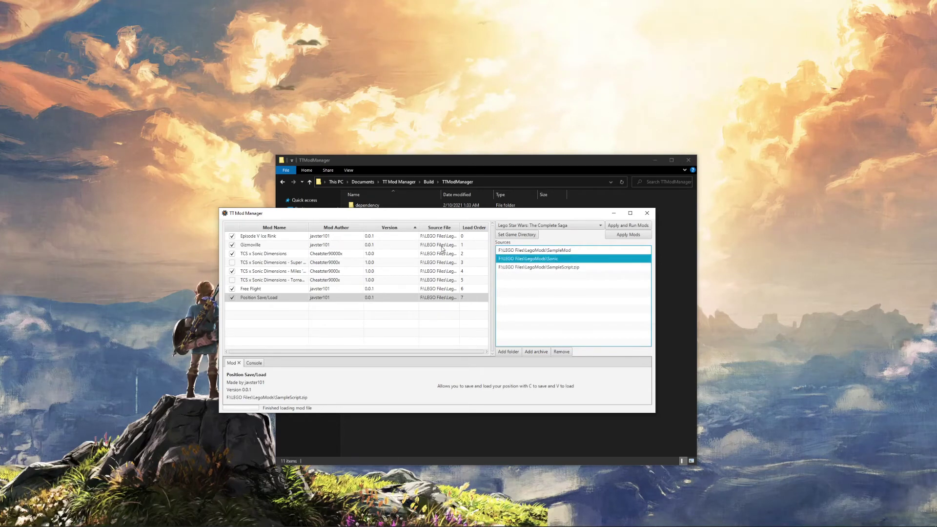
left_click_drag(309, 228, 352, 228)
left_click(314, 238)
left_click(314, 244)
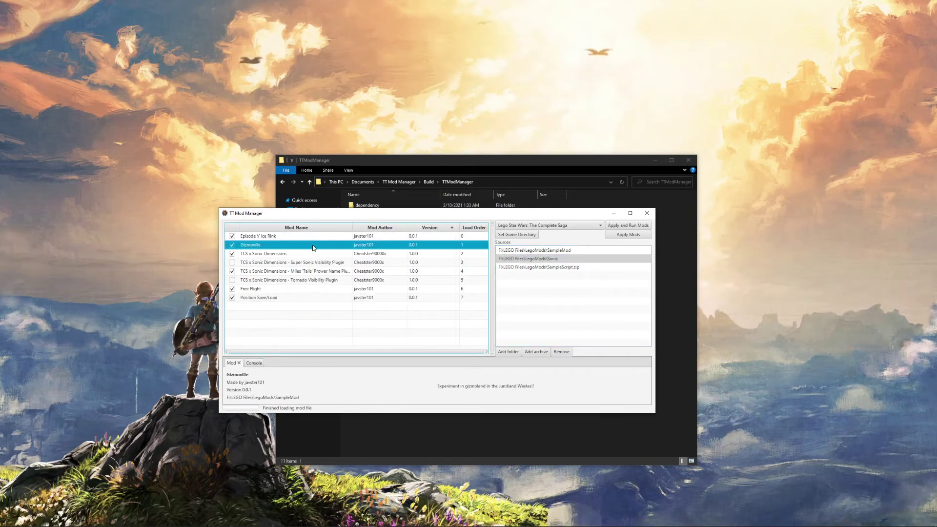
left_click_drag(462, 229, 385, 226)
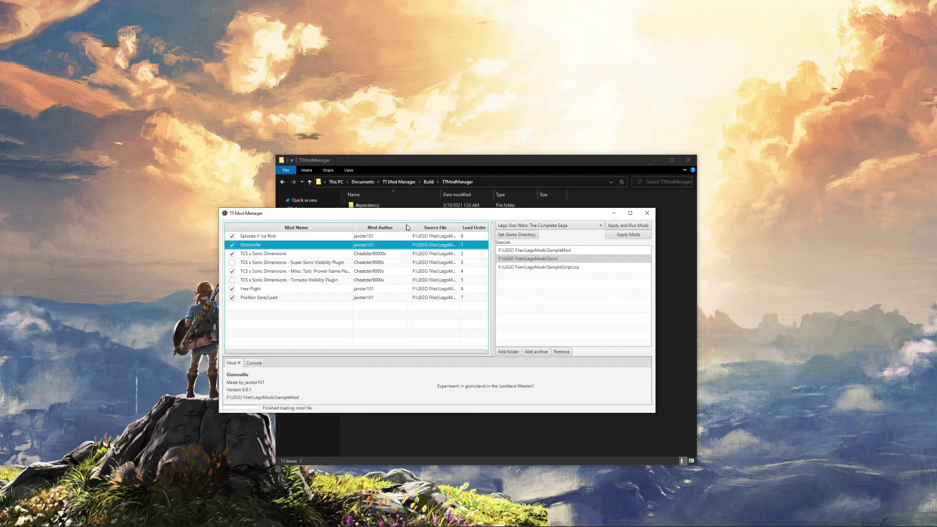
left_click(407, 227)
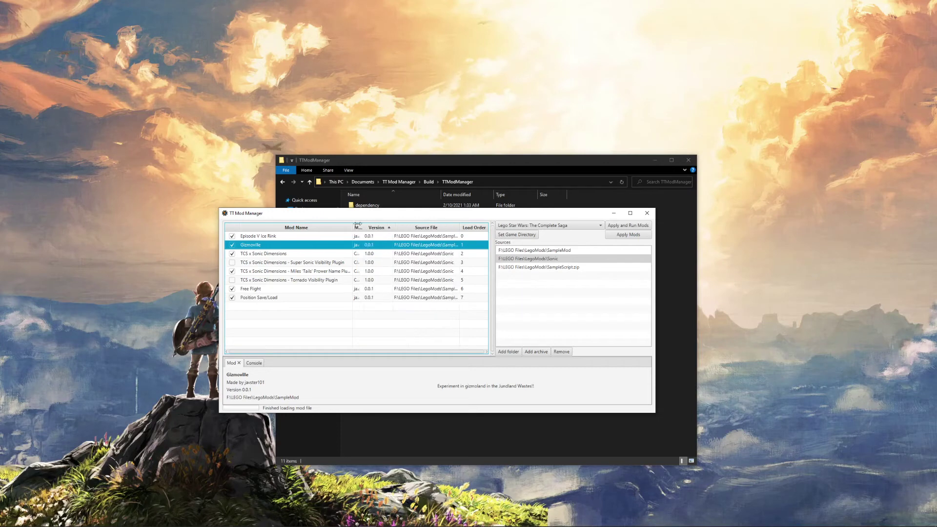
- Remove the SampleMod folder from the mod sources and select the Miles 'Tails' Prower Name Plugin in the mod list
left_click(556, 251)
left_click(567, 351)
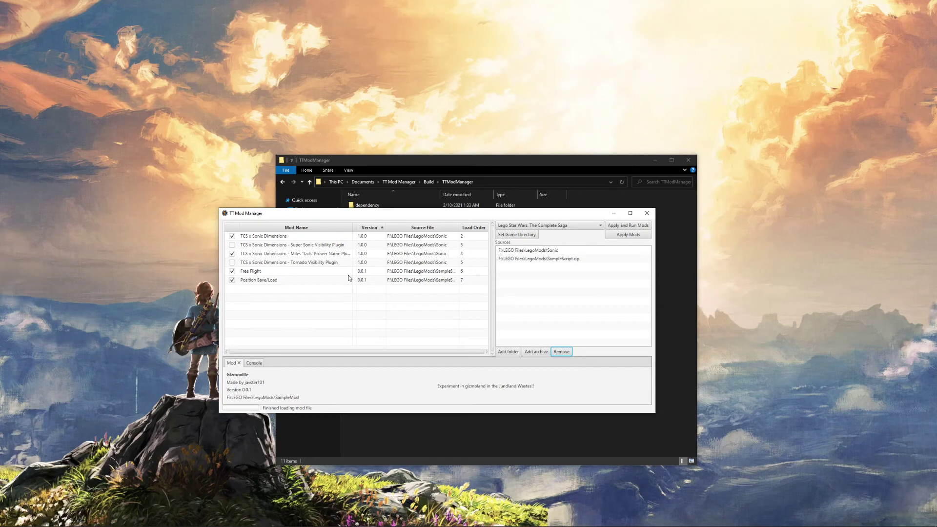
left_click(306, 259)
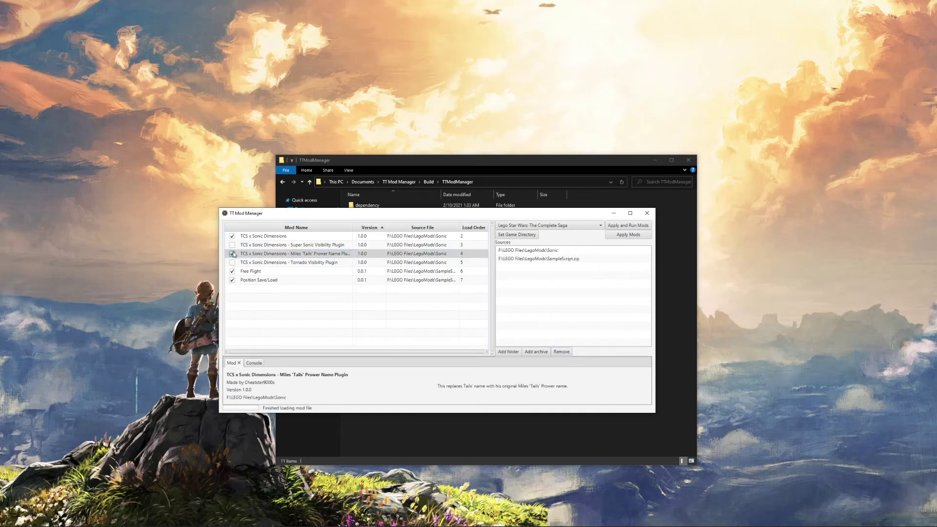
left_click(231, 271)
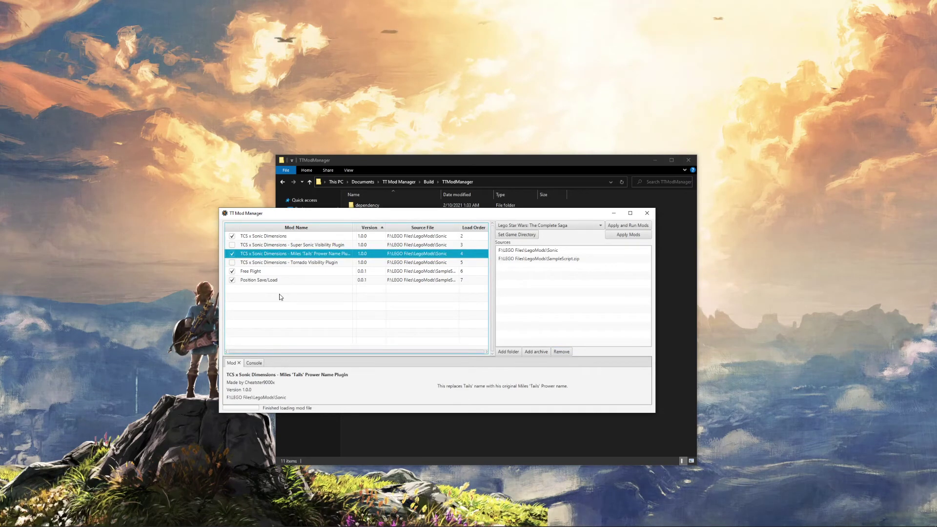
- Apply the enabled mods and run the game, moving its console window aside and choosing the keyboard as input device on the title screen
left_click(629, 226)
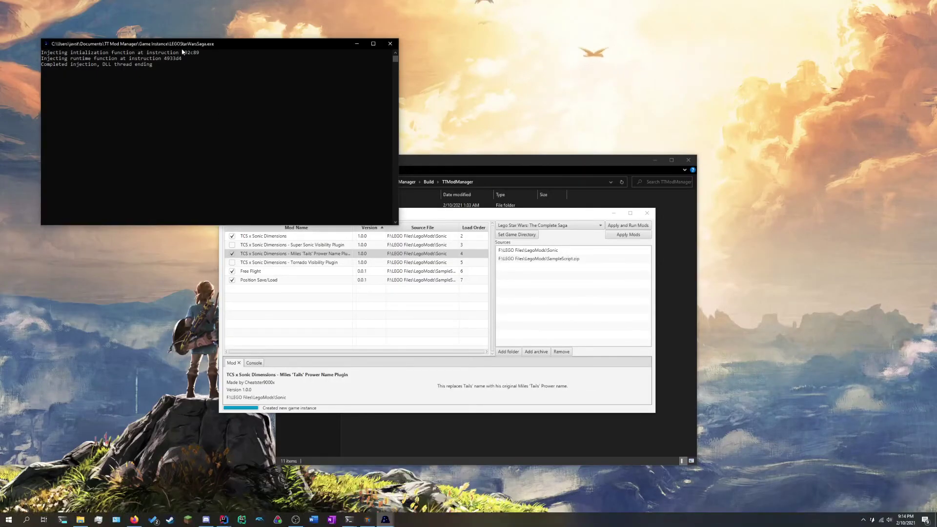
left_click_drag(180, 43, 458, 243)
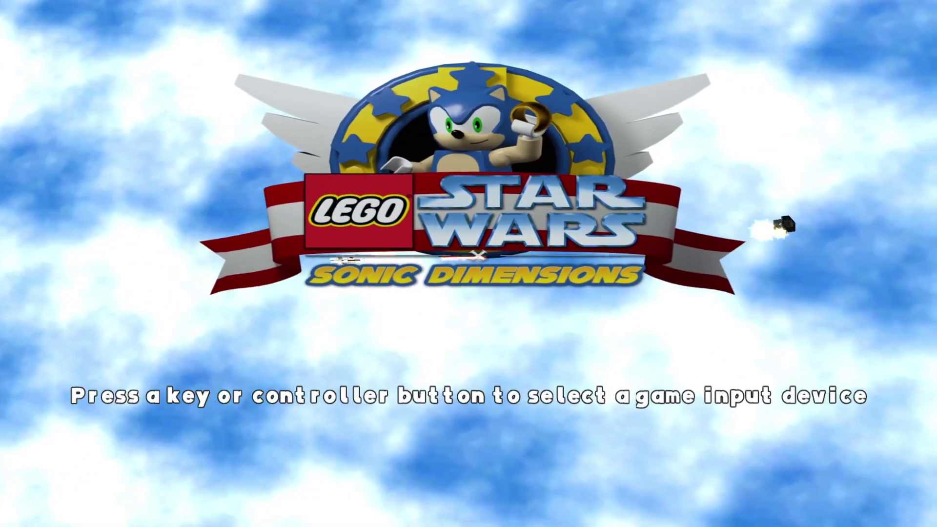
key("Return")
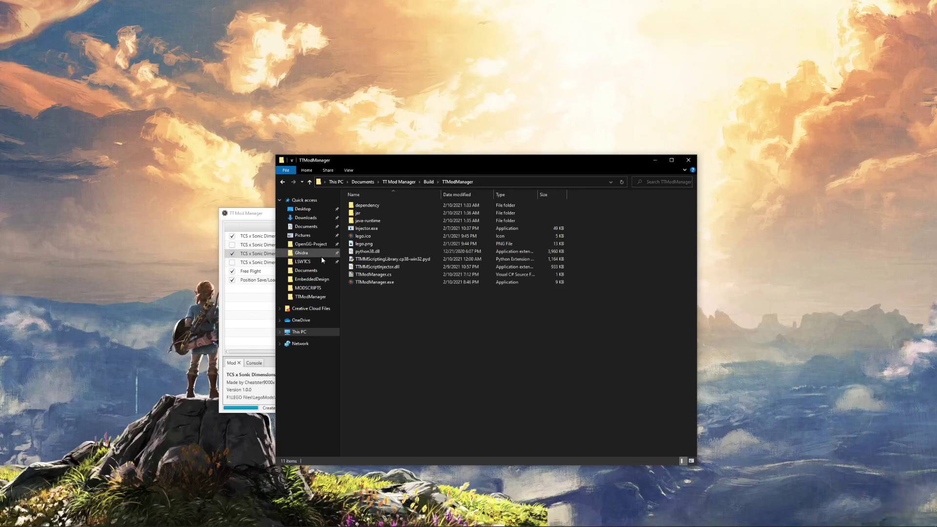
- In File Explorer, examine the Claude mod in LEGO Files\LegoMods, including its CHARS folder and CLAUDE subfolder, and return to the mod's main folder
left_click(303, 261)
left_click(398, 181)
double_click(367, 220)
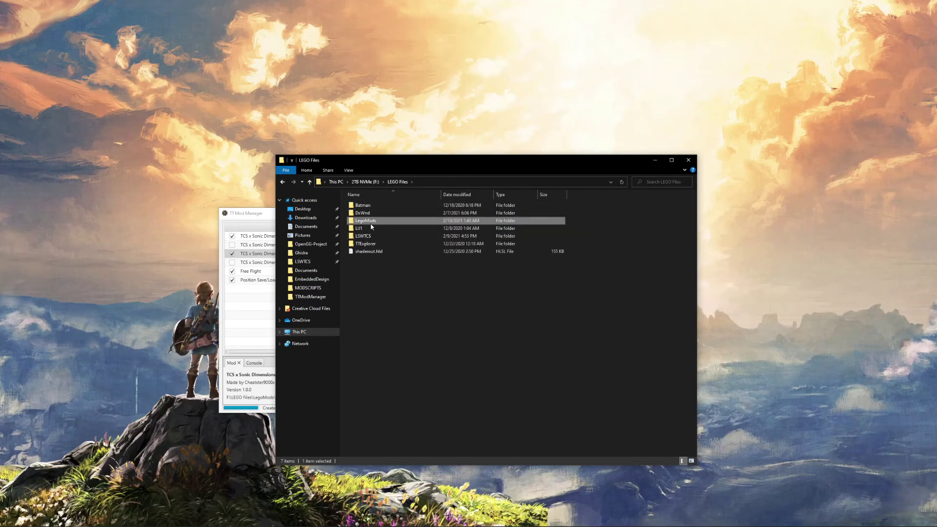
double_click(376, 207)
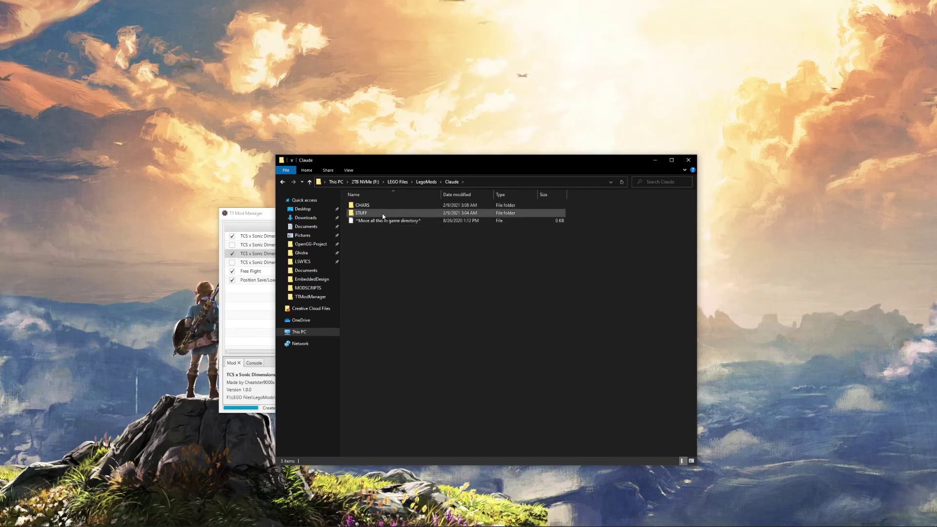
double_click(372, 207)
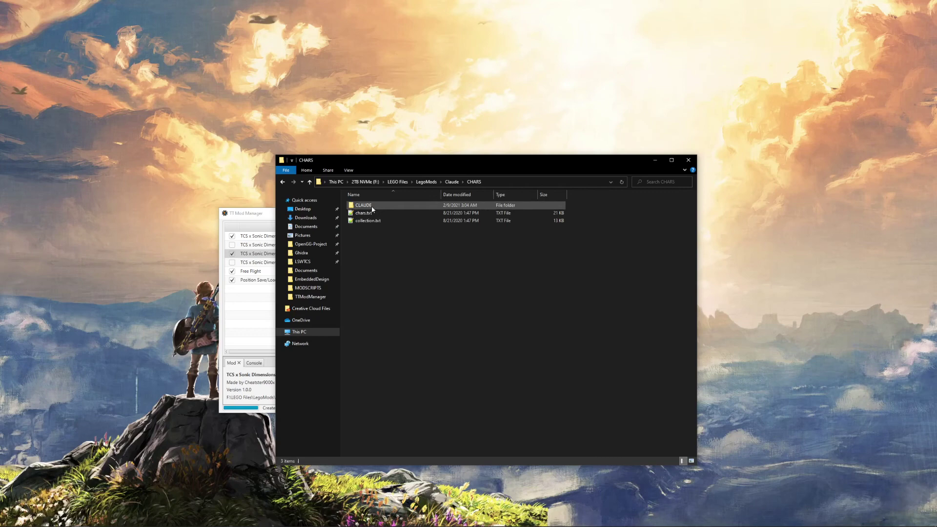
double_click(372, 209)
key("alt+Up")
key("alt+Up")
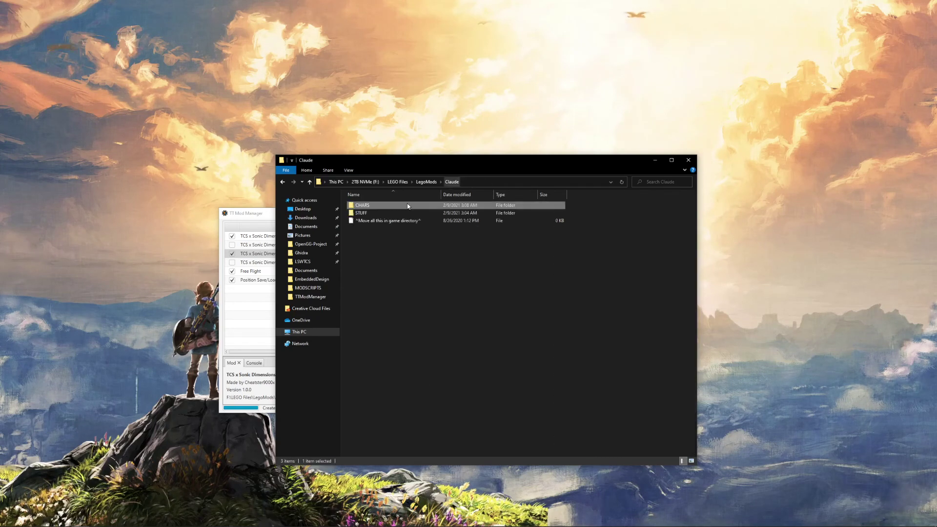
- Examine the Claude mod's STUFF folder and its TEXT subfolder, and return to the mod's main folder
double_click(388, 213)
double_click(381, 207)
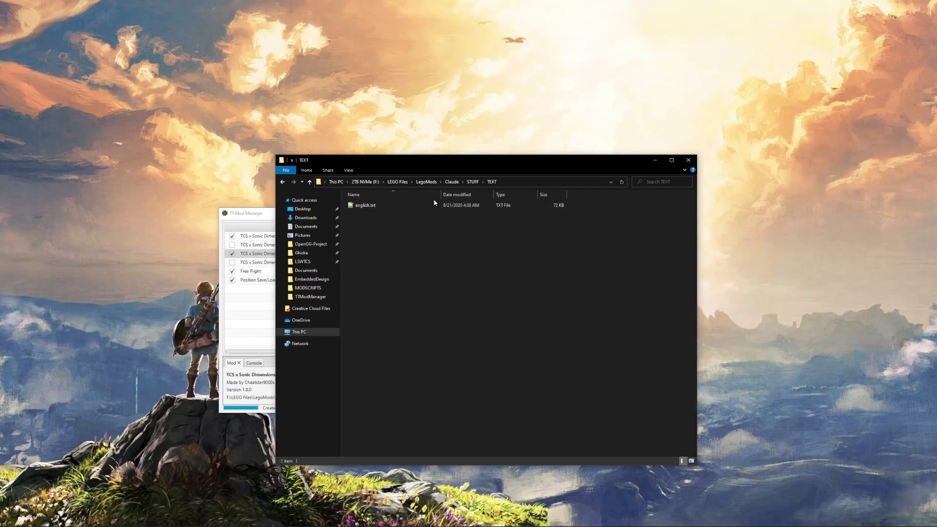
key("alt+Up")
key("alt+Up")
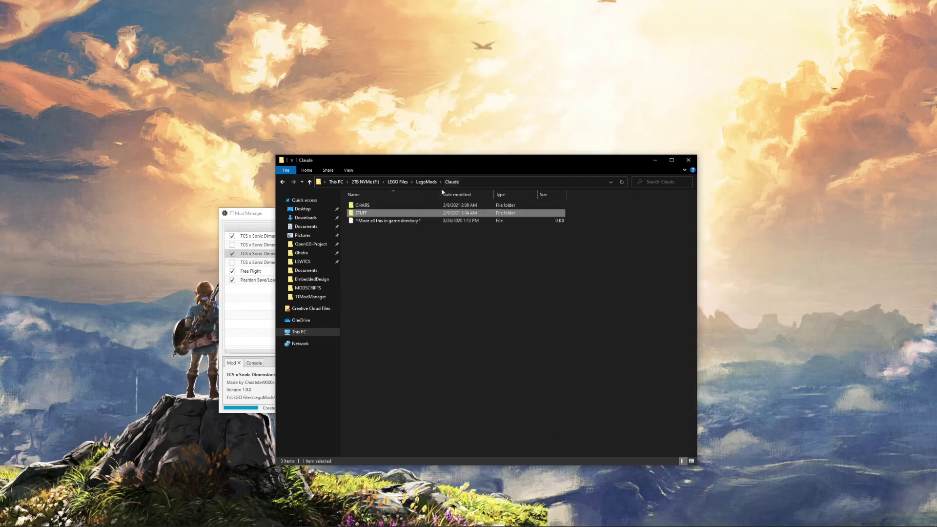
- Look through the files in the Claude mod's CHARS\CLAUDE folder, and go back to LegoMods before switching to TT Mod Manager
double_click(388, 205)
double_click(389, 206)
scroll(414, 332, "down", 2)
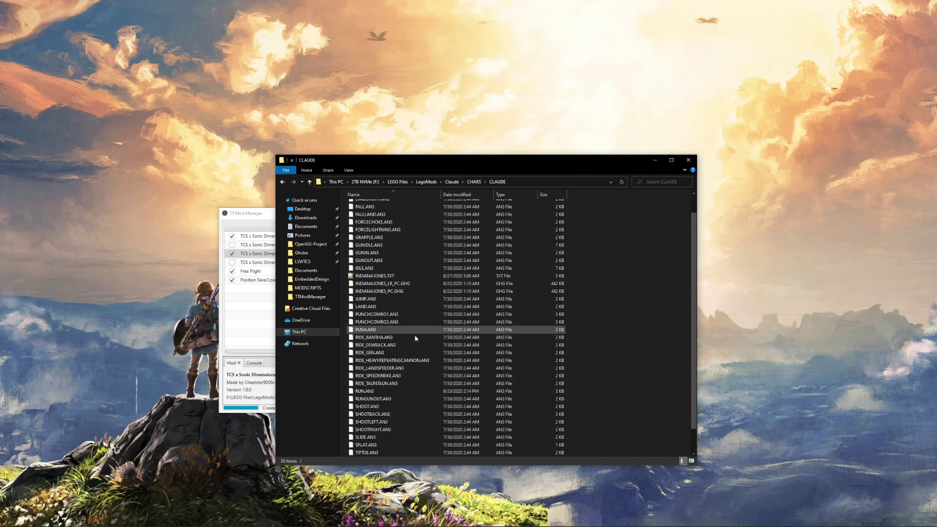
scroll(416, 326, "up", 2)
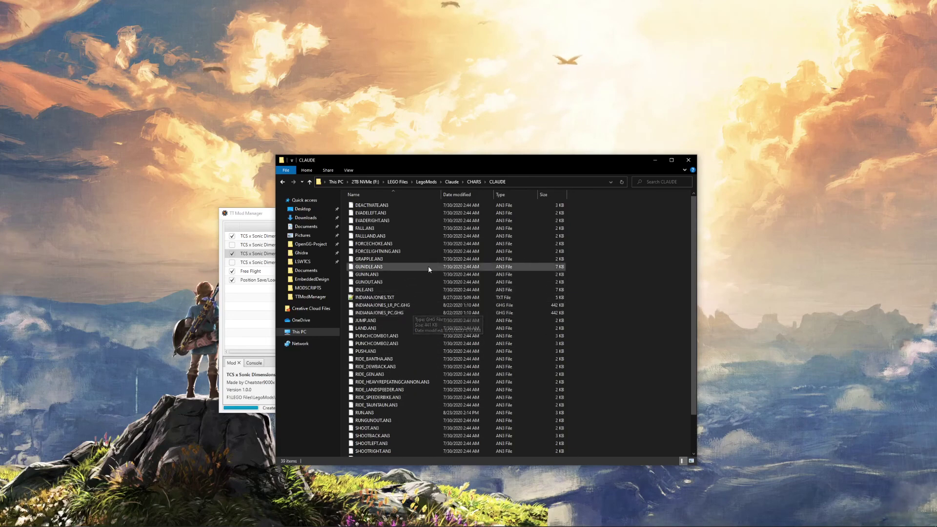
left_click(426, 182)
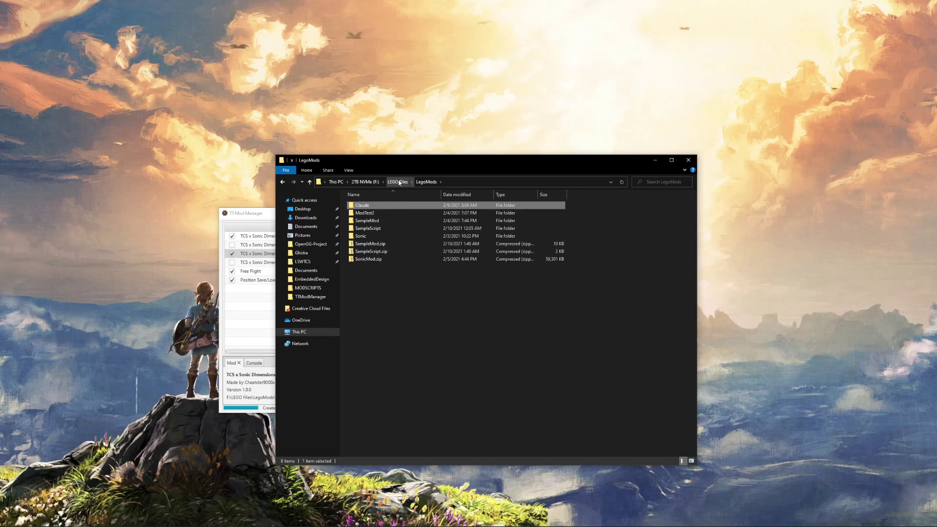
left_click(233, 312)
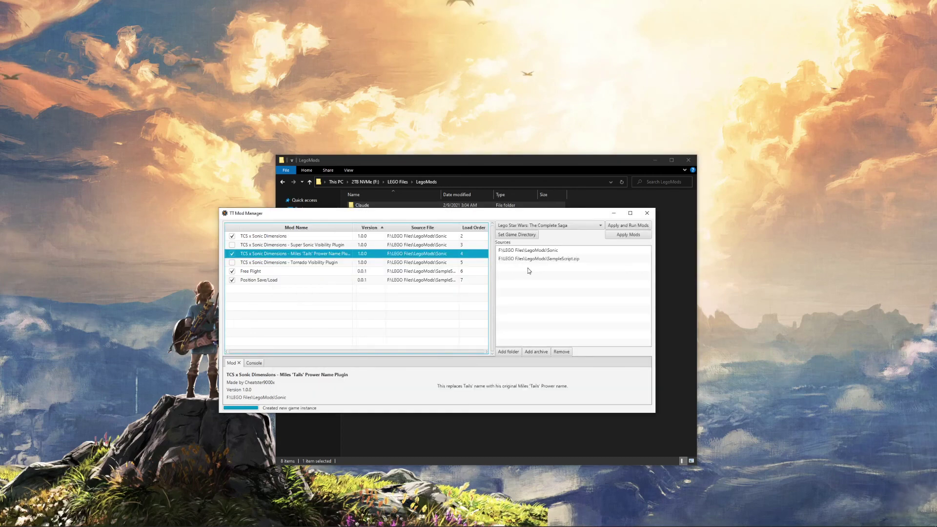